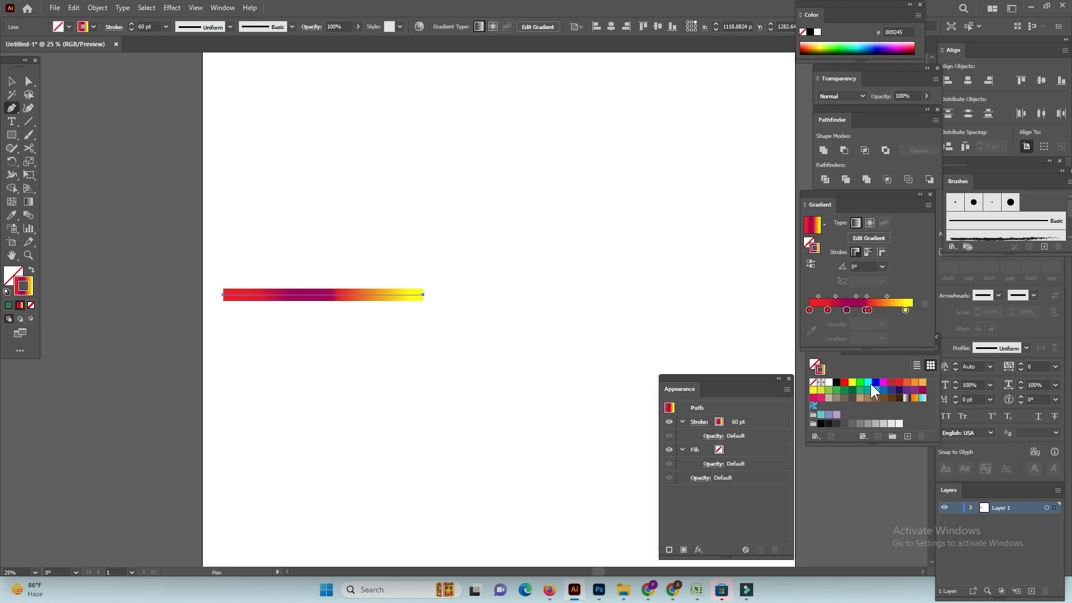
# Step: Adjust the line's stroke gradient: put a pure red (FF0000) stop at 0% and shift the purple stop closer to it
pyautogui.moveTo(846, 386); pyautogui.dragTo(819, 322)
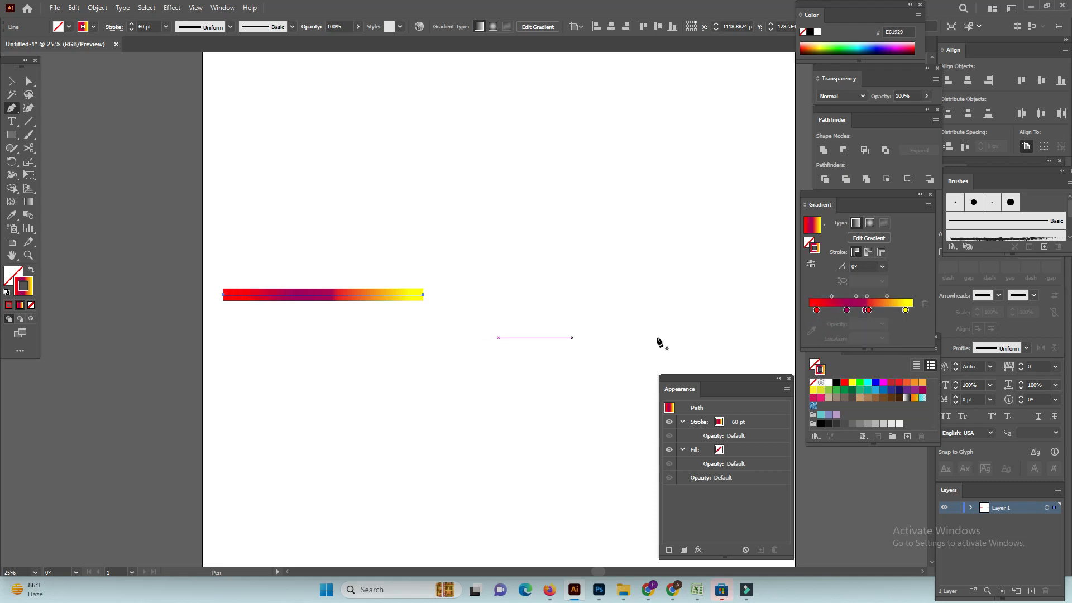
pyautogui.moveTo(816, 309); pyautogui.dragTo(809, 310)
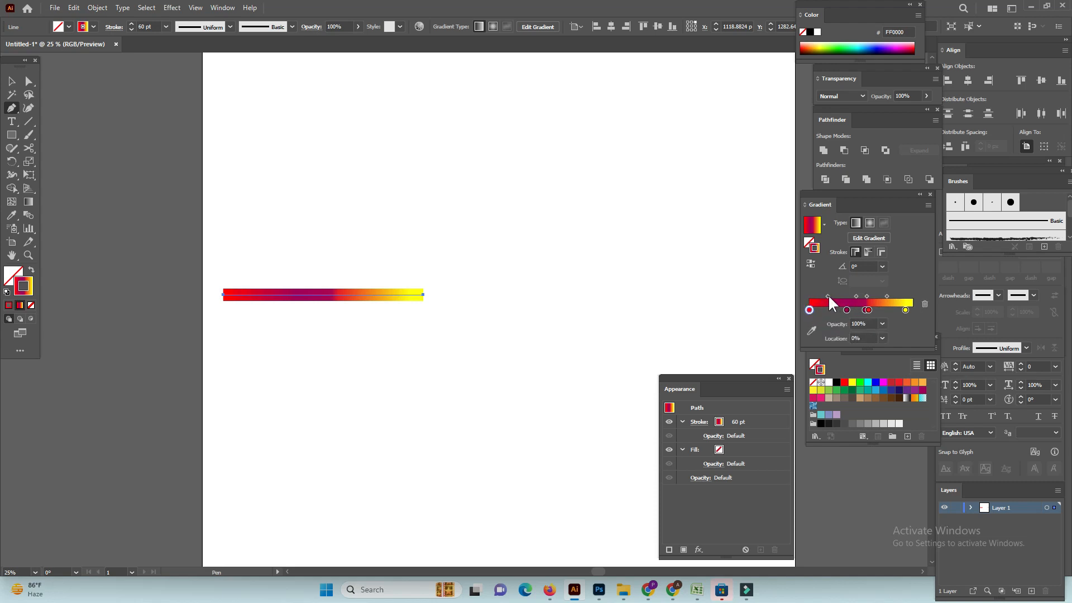
pyautogui.moveTo(847, 310); pyautogui.dragTo(837, 310)
pyautogui.moveTo(887, 296); pyautogui.dragTo(826, 293)
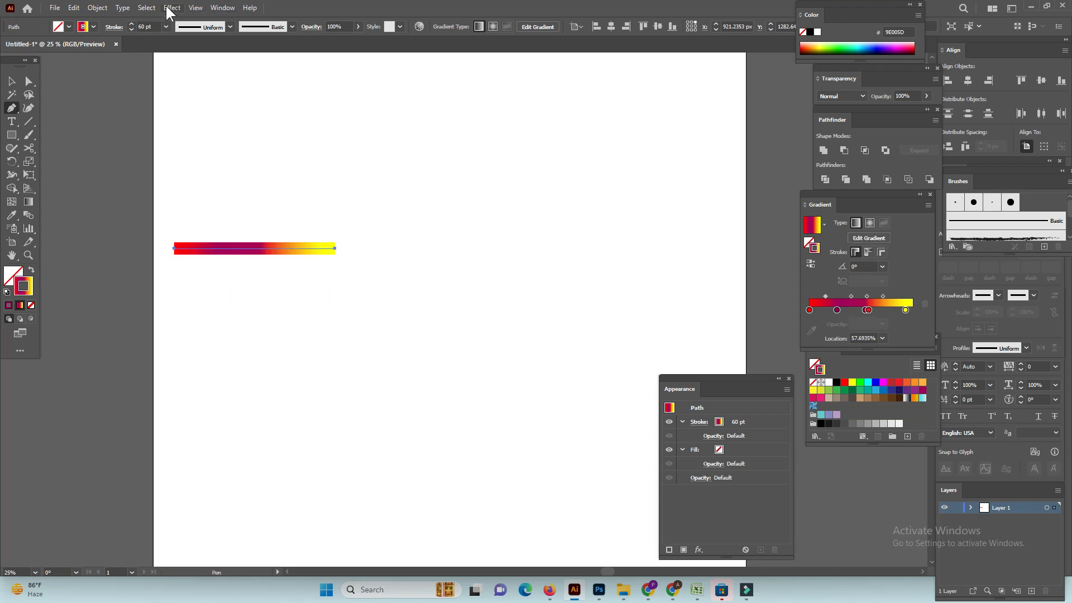
# Step: Apply a Zig Zag effect to the gradient line with 21 px absolute size, 4 ridges per segment and smooth points
pyautogui.click(170, 8)
pyautogui.click(224, 102)
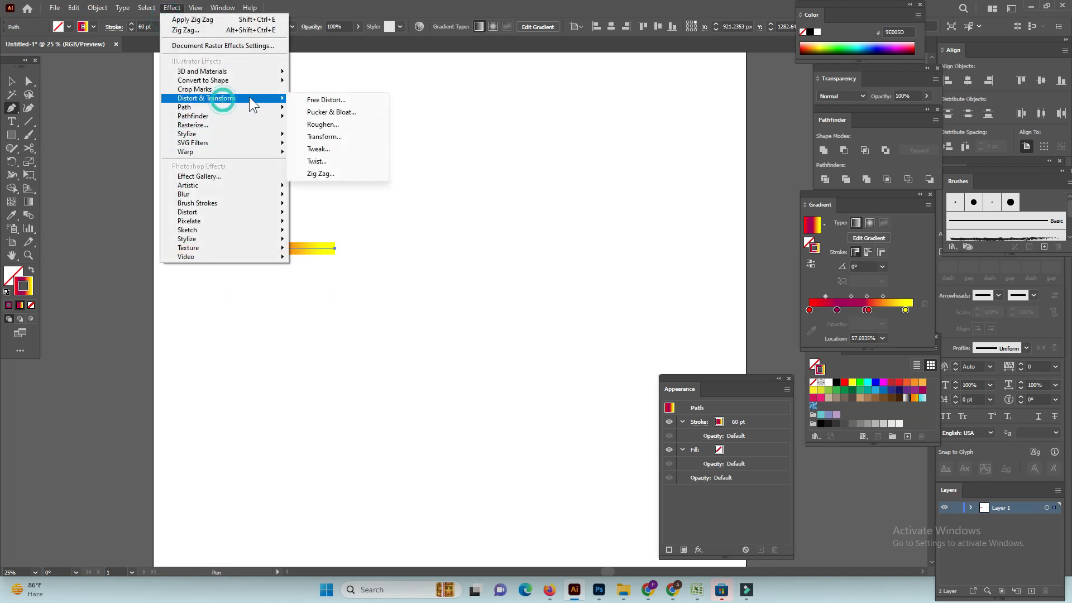
pyautogui.click(319, 174)
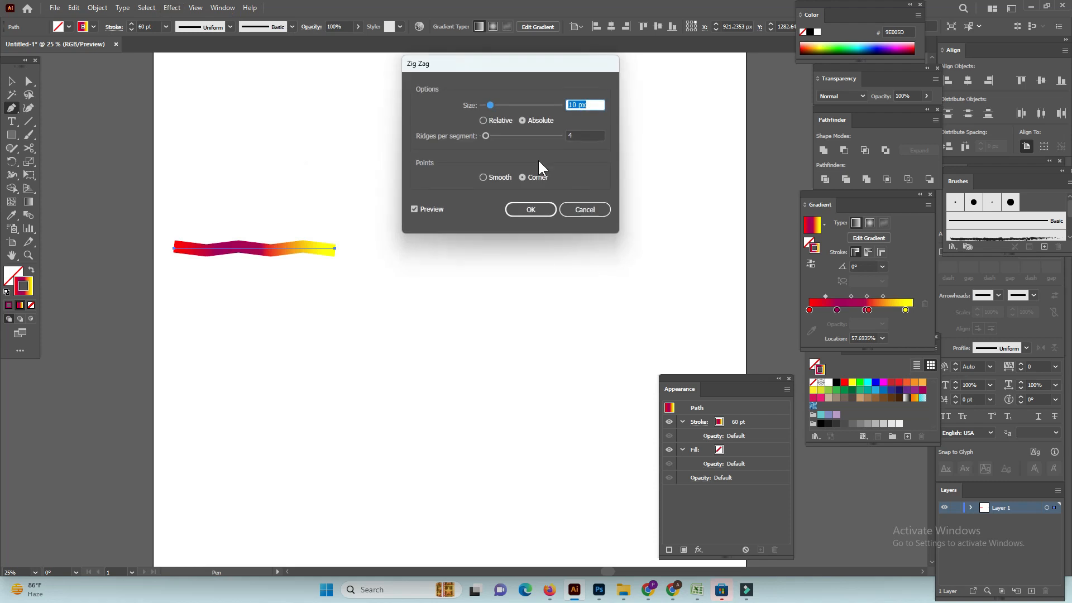
pyautogui.click(484, 178)
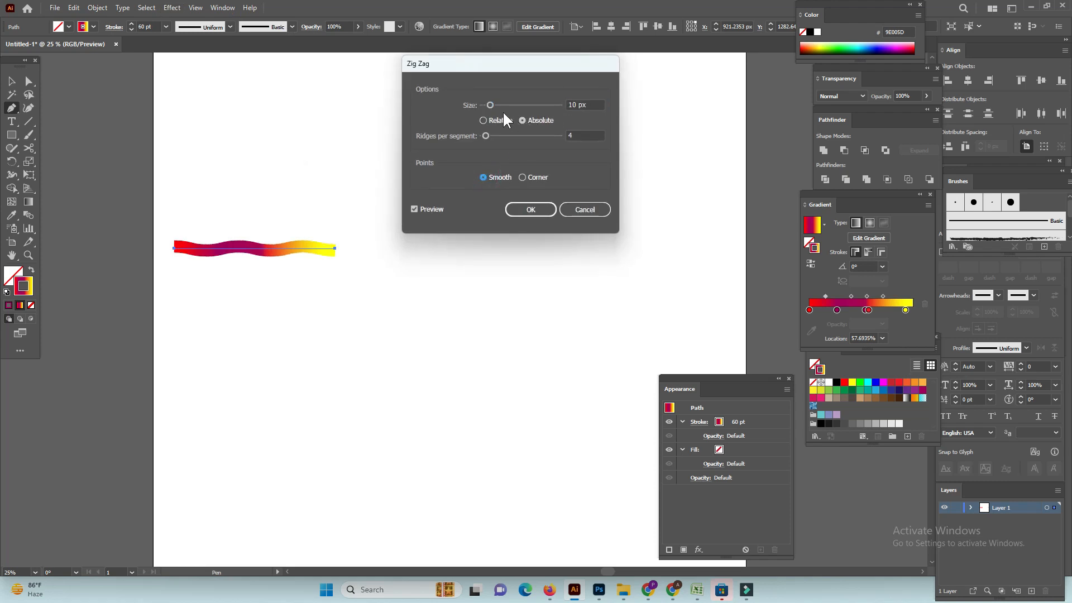
pyautogui.moveTo(493, 105); pyautogui.dragTo(500, 105)
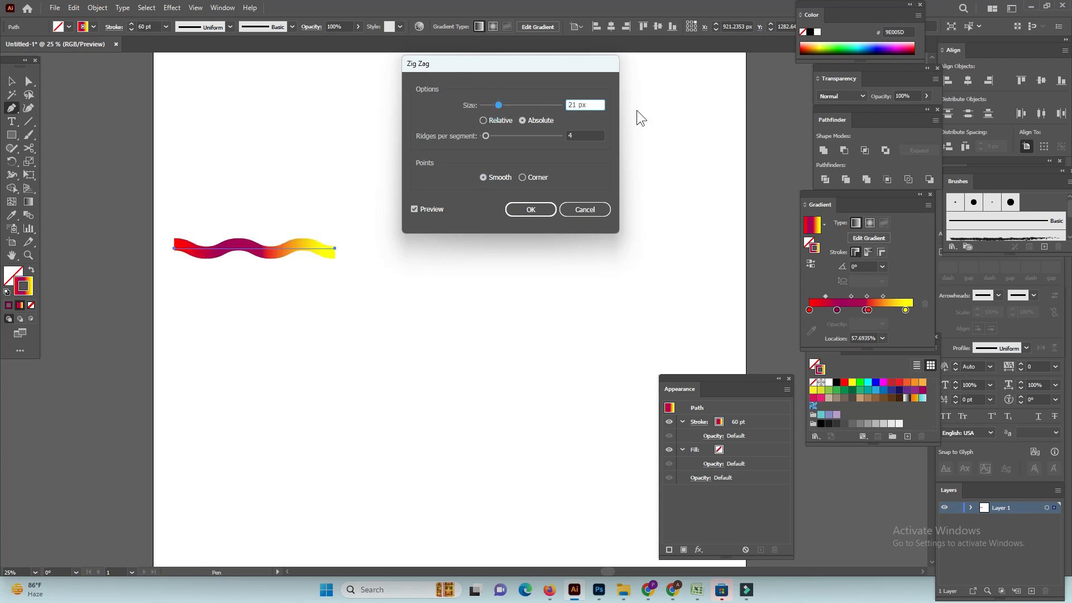
pyautogui.click(532, 212)
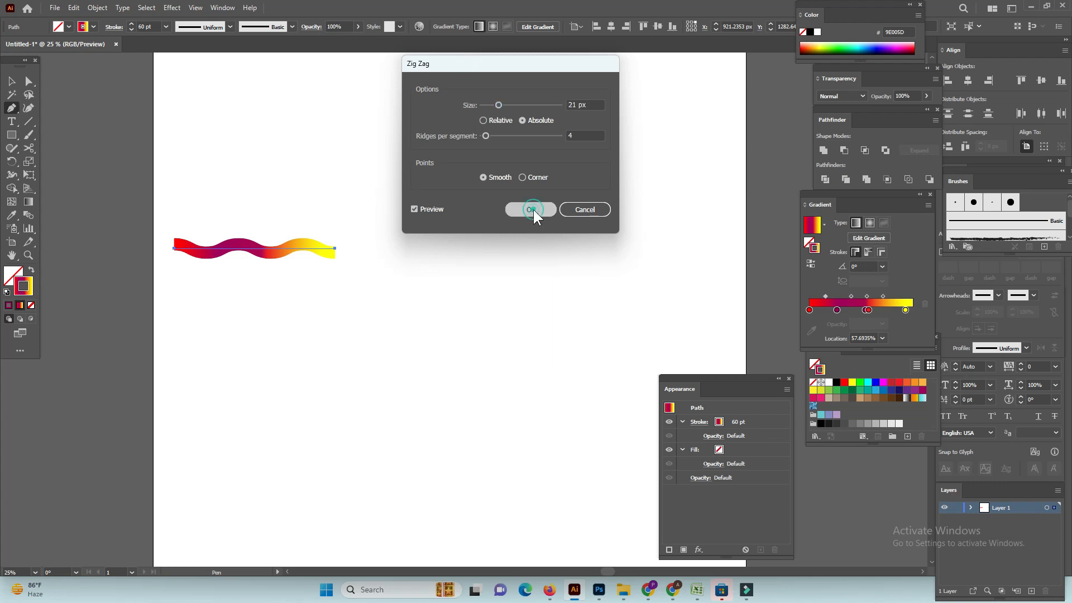
# Step: Apply a Transform effect to the wavy line with a 30° rotation angle and 5 copies
pyautogui.click(169, 7)
pyautogui.moveTo(233, 98)
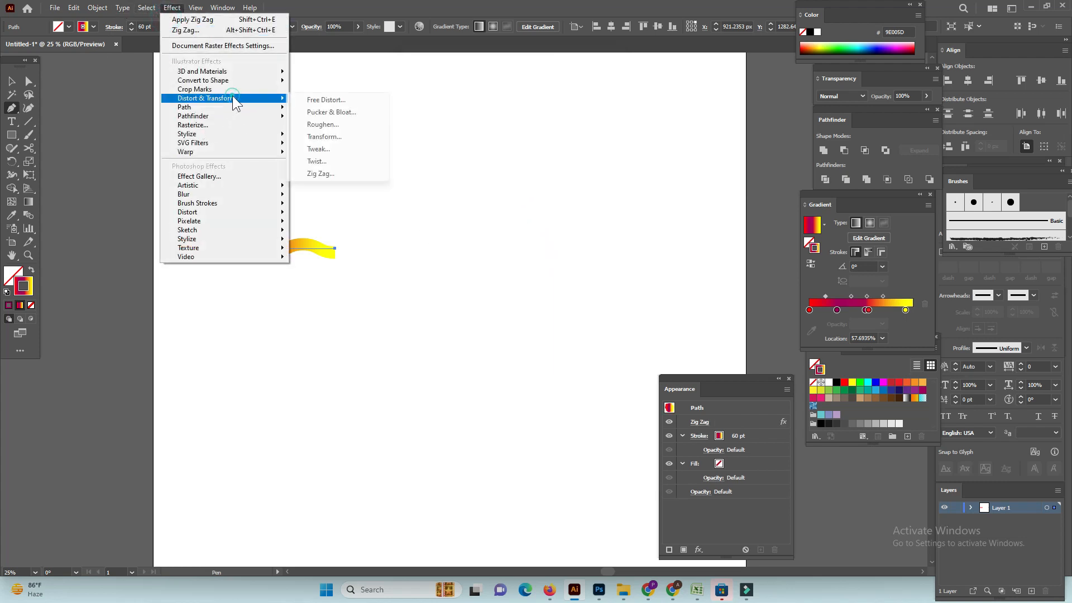
pyautogui.click(340, 136)
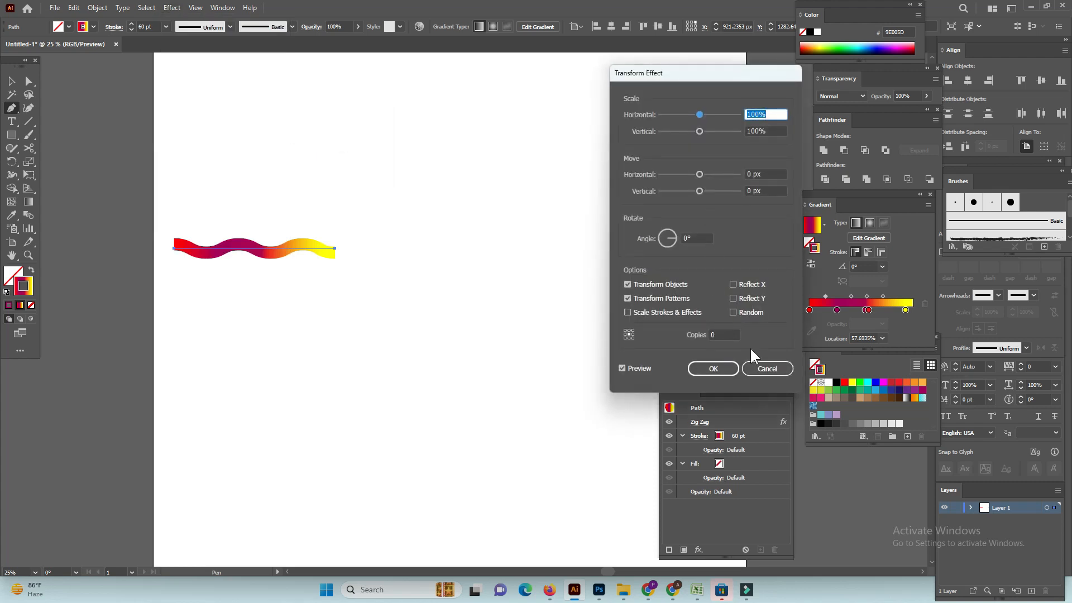
pyautogui.doubleClick(689, 238)
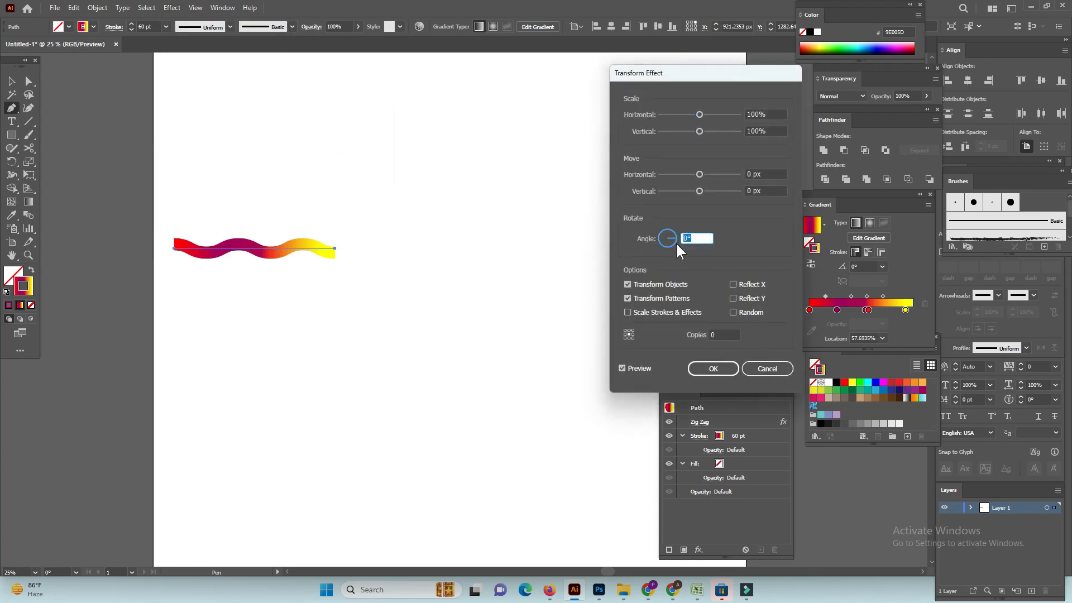
pyautogui.write('30')
pyautogui.click(720, 335)
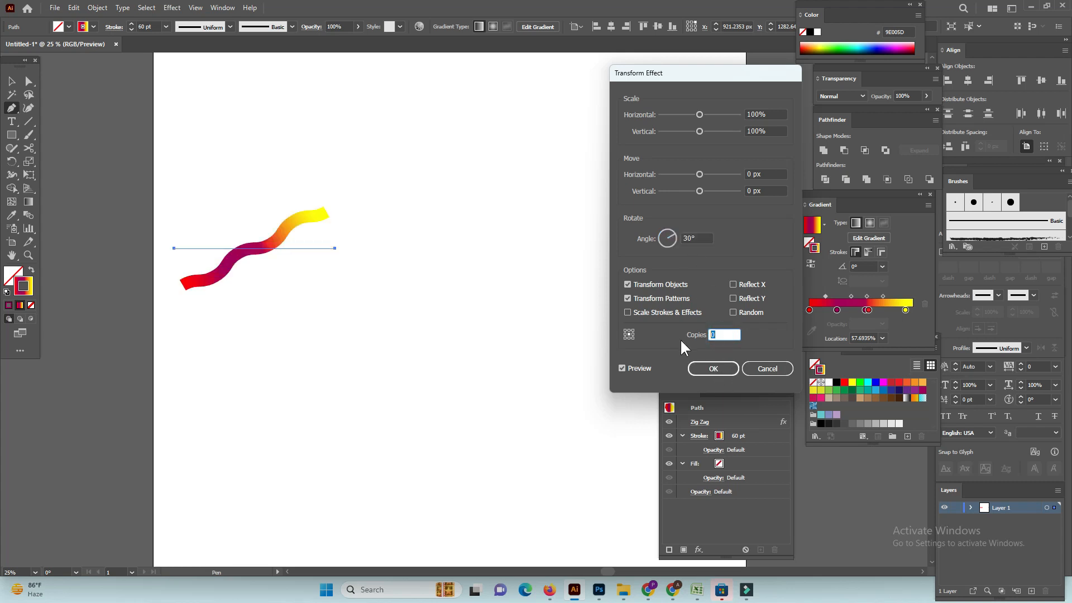
pyautogui.write('5')
pyautogui.click(711, 368)
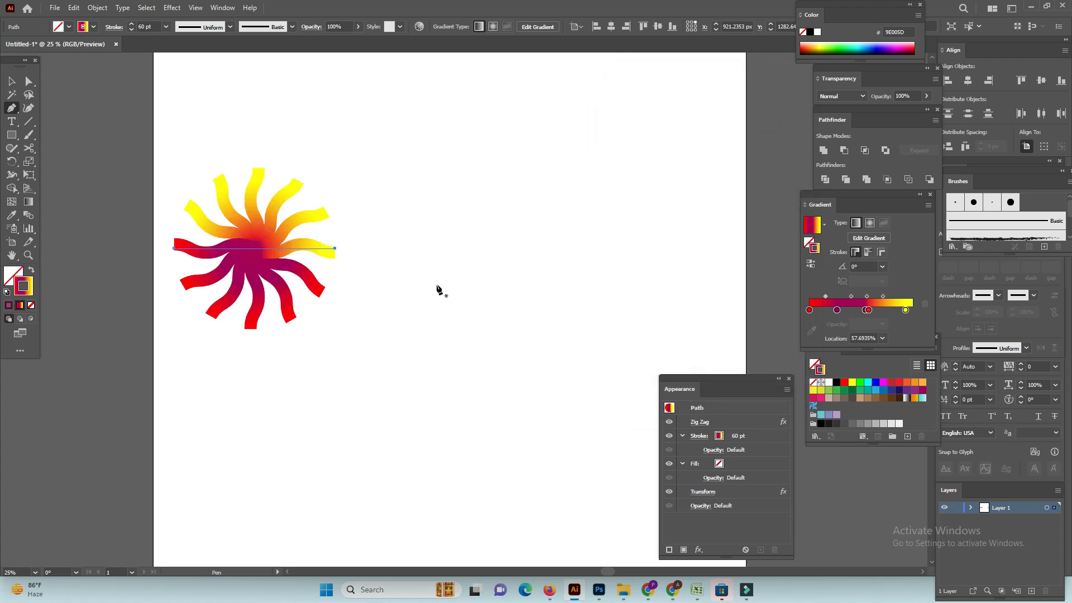
# Step: Scale the radial swirl down from its centre to about 745 px wide
pyautogui.hotkey('ctrl', '-')
pyautogui.moveTo(490, 327); pyautogui.dragTo(312, 273)
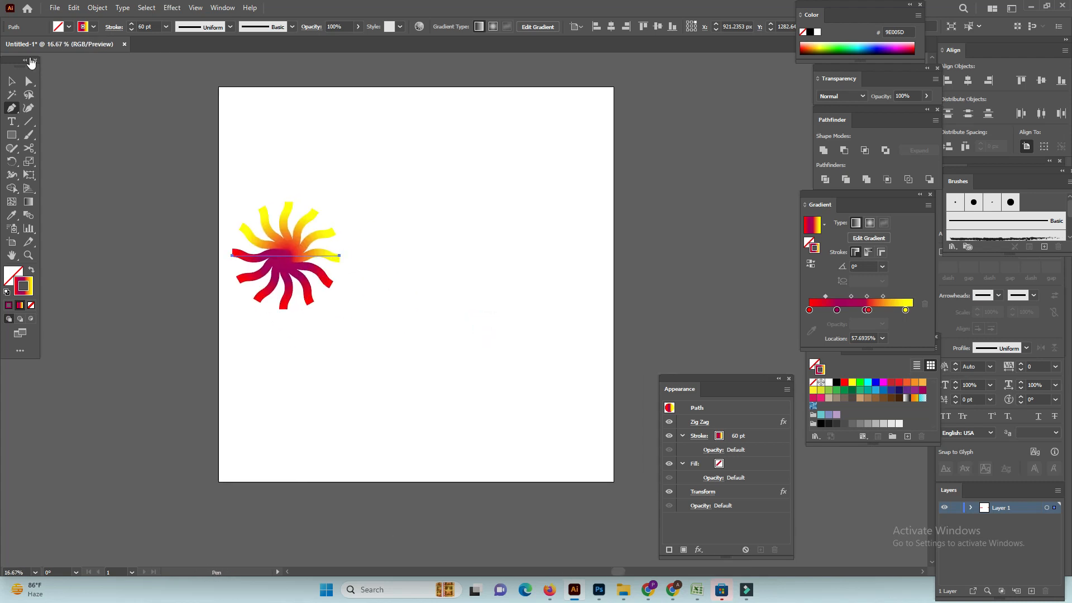
pyautogui.click(16, 81)
pyautogui.moveTo(340, 258); pyautogui.dragTo(338, 260)
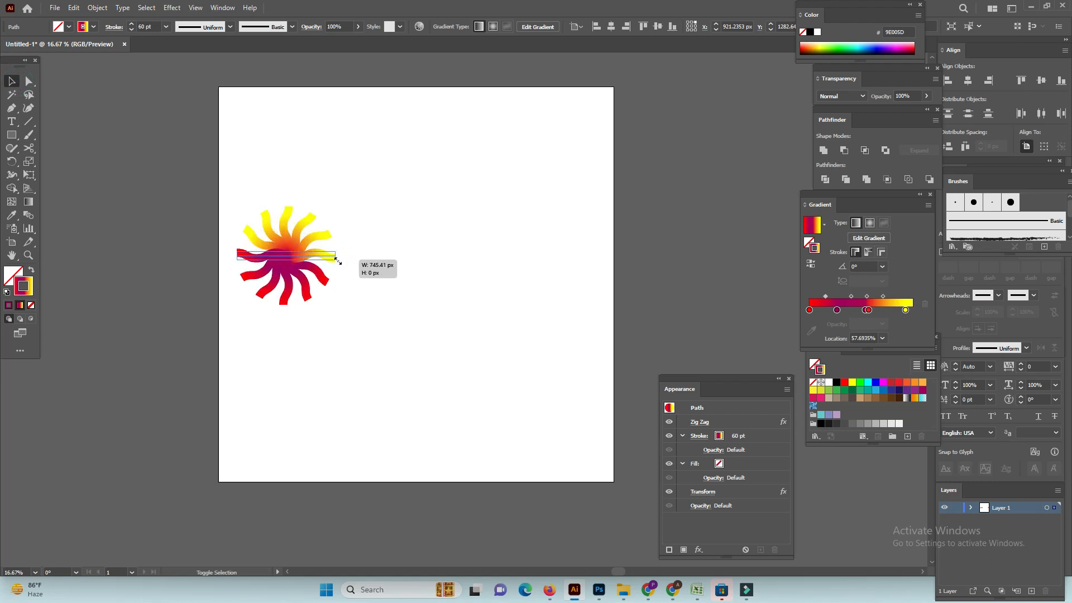
# Step: Duplicate the swirl horizontally past the far side of the artboard and enlarge the copy to more than twice its size
pyautogui.moveTo(429, 289); pyautogui.dragTo(364, 276)
pyautogui.moveTo(222, 243); pyautogui.dragTo(661, 283)
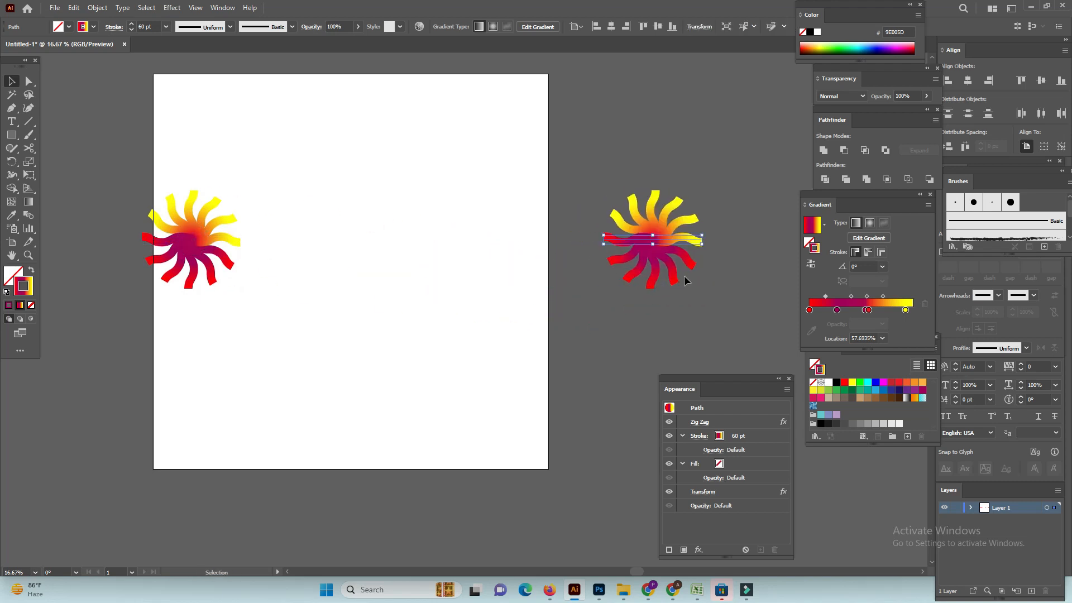
pyautogui.moveTo(702, 245); pyautogui.dragTo(763, 292)
# Step: Edit the larger swirl's Zig Zag effect, increasing its size for more strongly curved rays
pyautogui.click(222, 7)
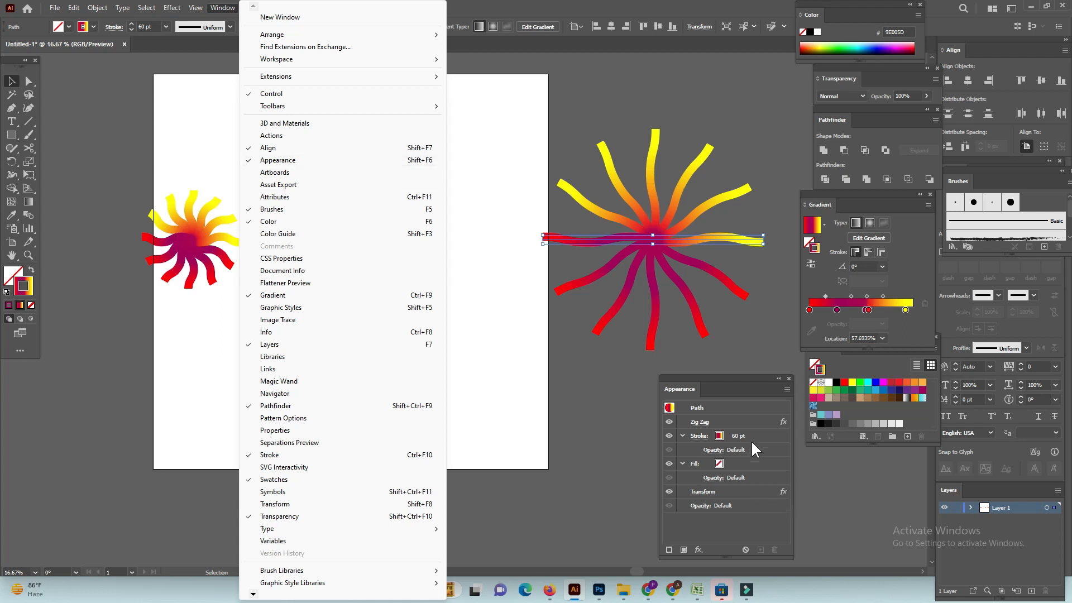
pyautogui.click(739, 416)
pyautogui.click(719, 419)
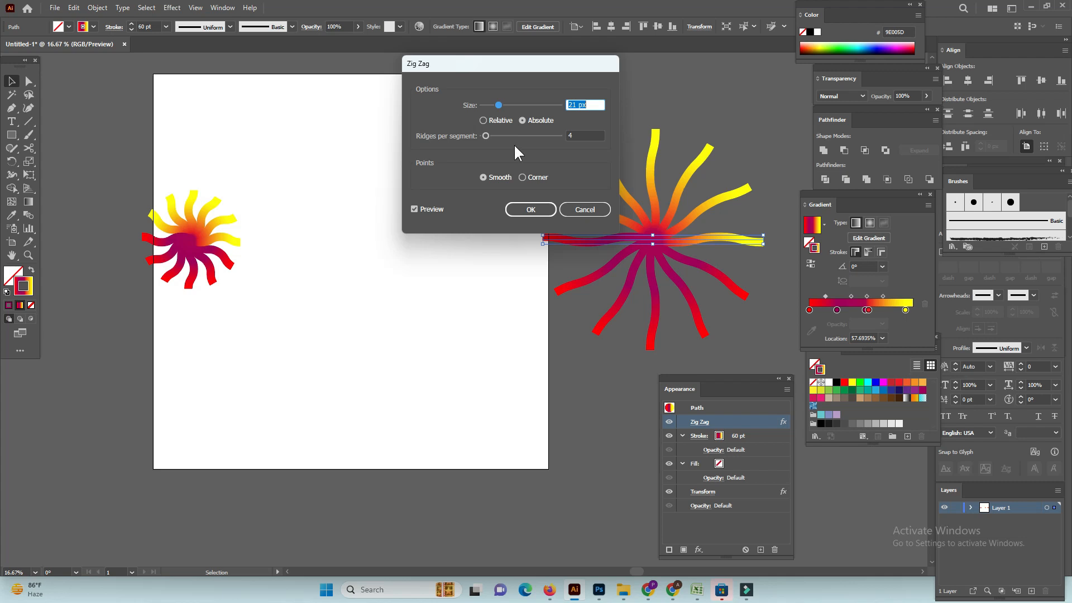
pyautogui.moveTo(494, 62); pyautogui.dragTo(383, 53)
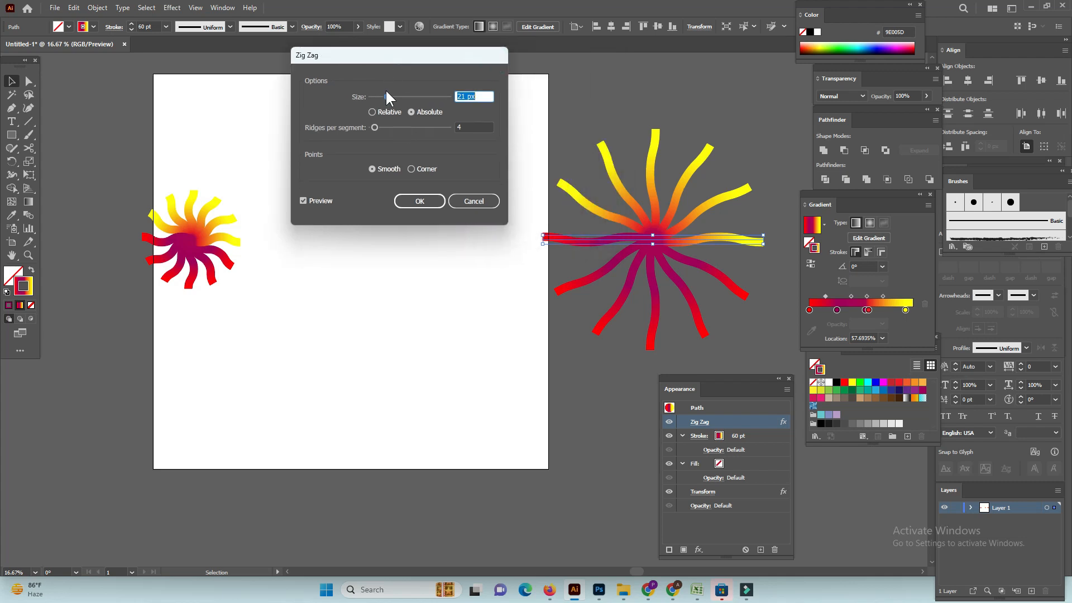
pyautogui.moveTo(411, 102); pyautogui.dragTo(434, 96)
pyautogui.click(427, 200)
# Step: Select both the small and large swirls and make a blend between them
pyautogui.keyDown('shift'); pyautogui.moveTo(131, 146); pyautogui.dragTo(293, 322); pyautogui.keyUp('shift')
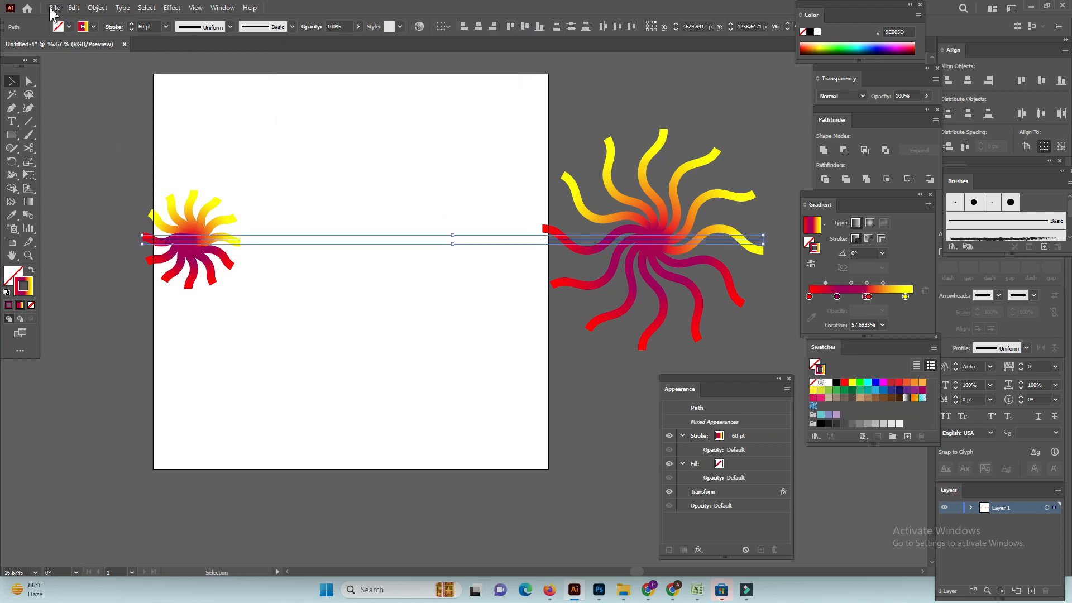
pyautogui.click(96, 9)
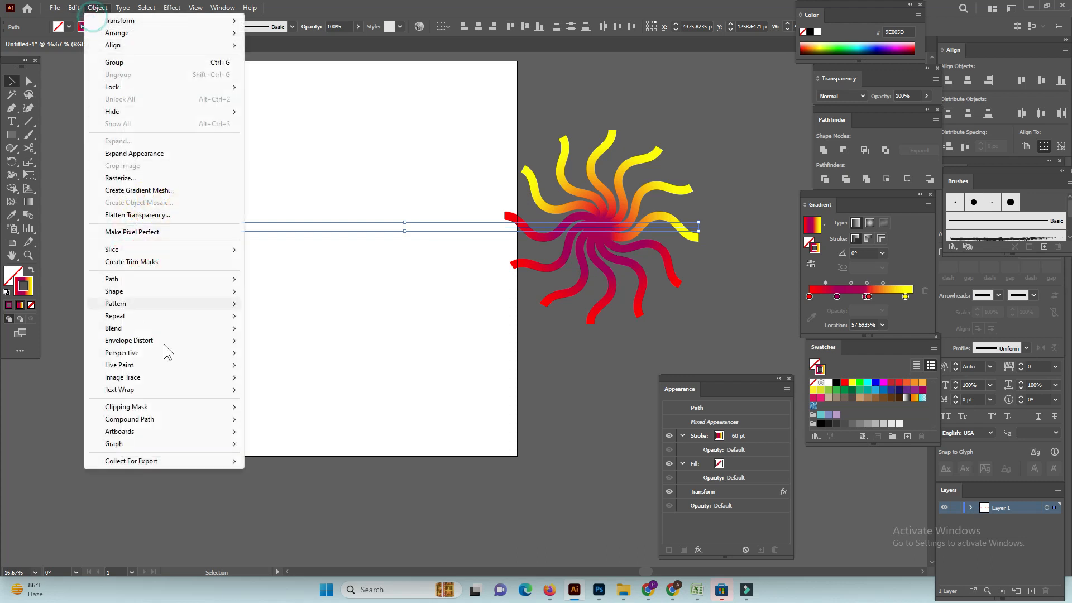
pyautogui.moveTo(114, 328)
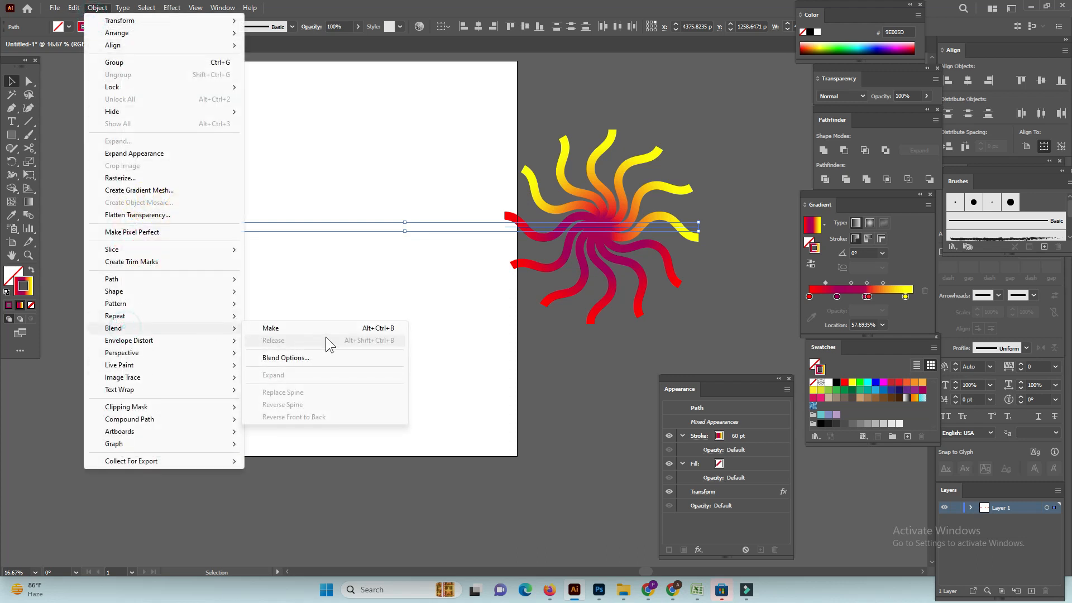
pyautogui.click(295, 329)
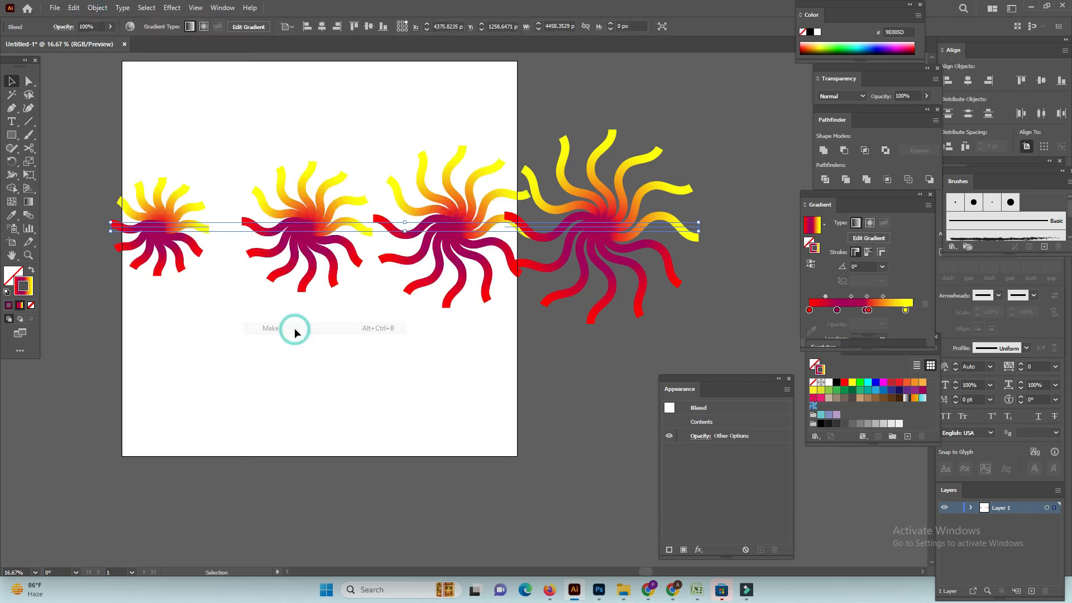
# Step: Set the blend's spacing to 1000 specified steps
pyautogui.click(97, 8)
pyautogui.click(115, 329)
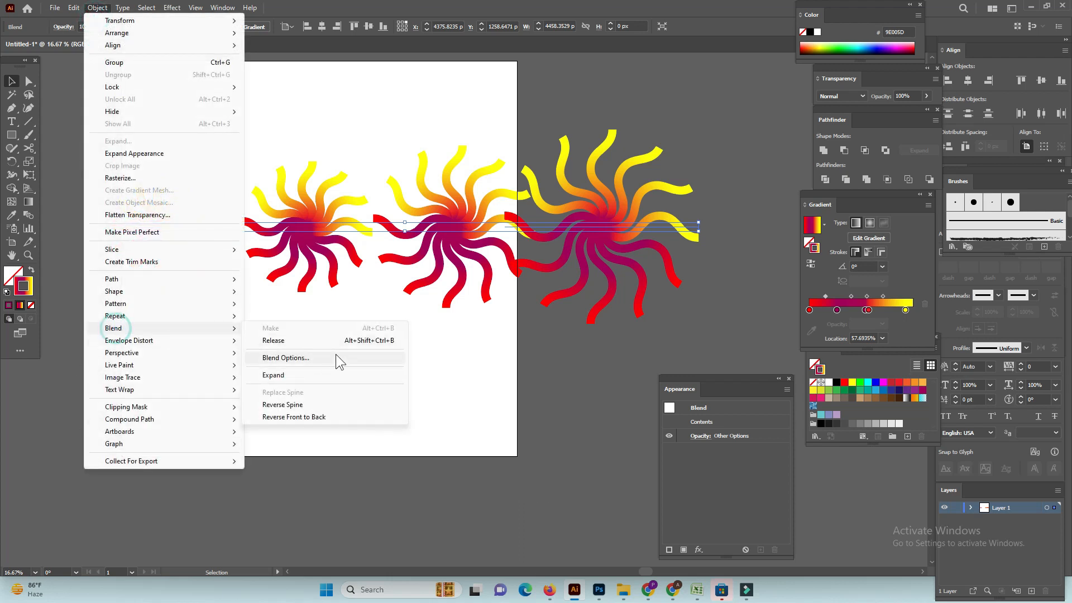
pyautogui.click(319, 357)
pyautogui.click(780, 258)
pyautogui.press('BackSpace')
pyautogui.write('1000')
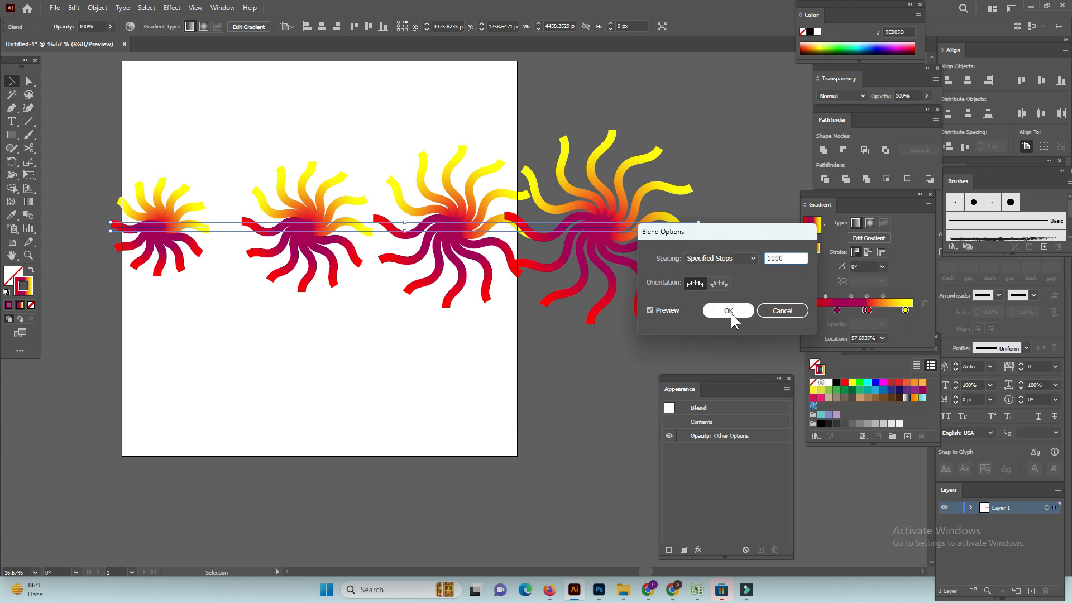
pyautogui.click(729, 311)
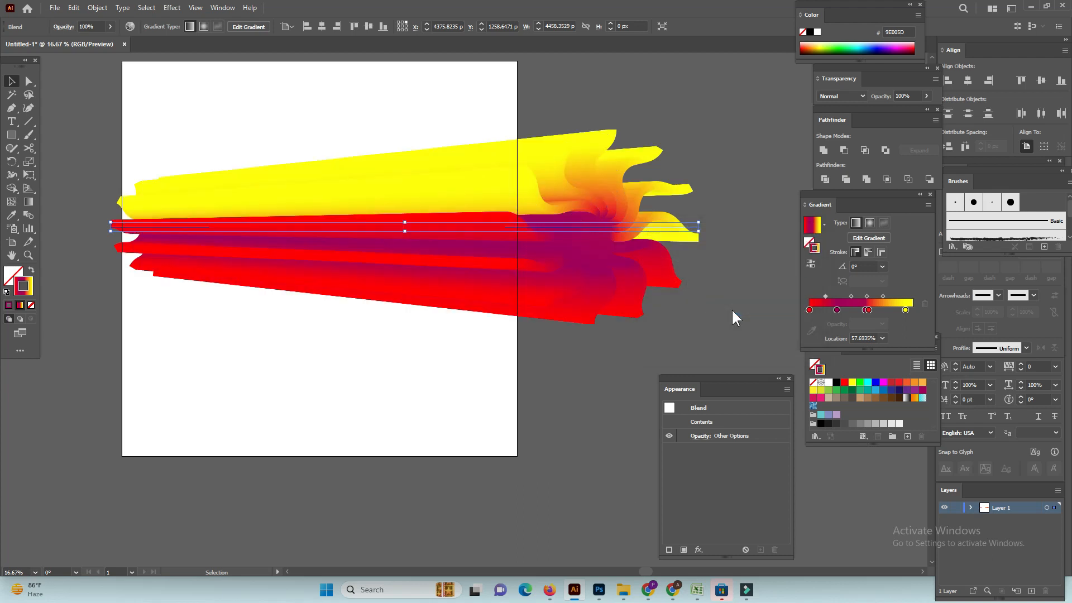
# Step: Move the whole blend up about 3128 px, clear of the artboard, and deselect it
pyautogui.click(573, 394)
pyautogui.hotkey('ctrl', '-')
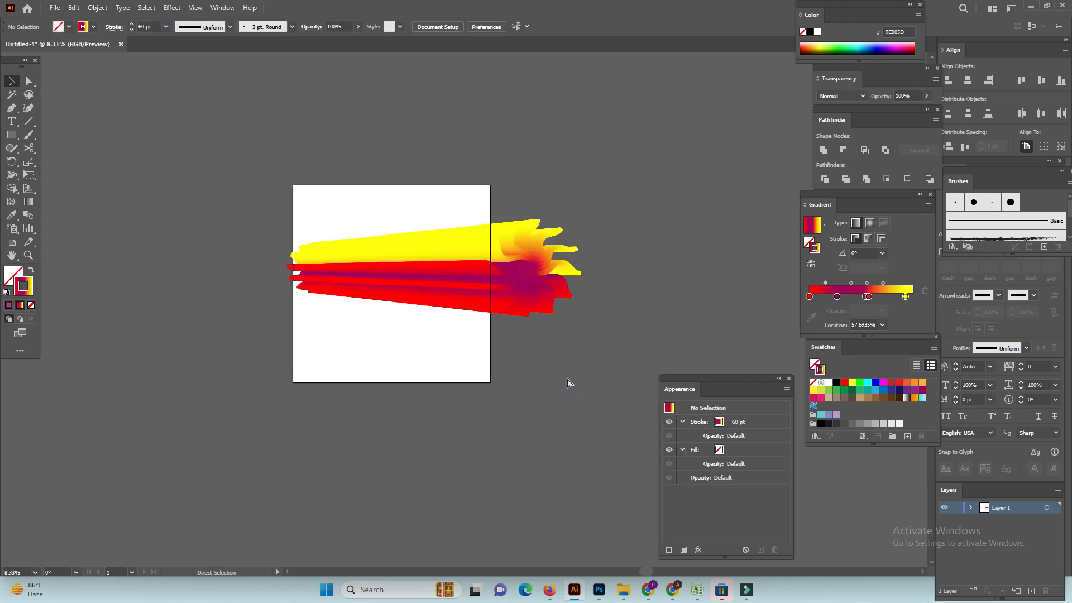
pyautogui.hotkey('ctrl', '-')
pyautogui.scroll(3, 515, 407)
pyautogui.hscroll(2, 514, 407)
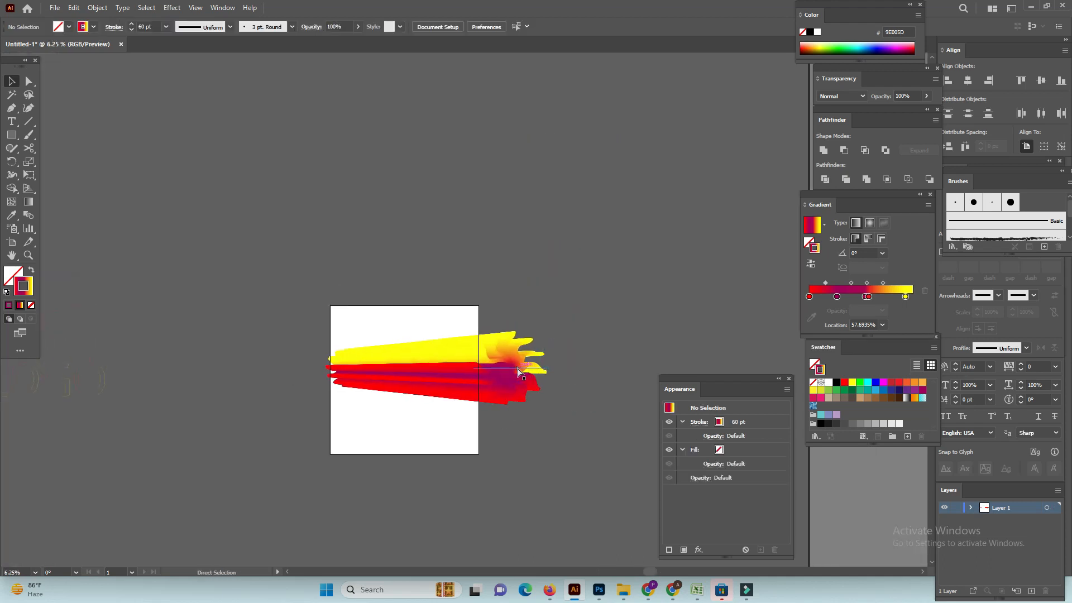
pyautogui.moveTo(519, 372); pyautogui.dragTo(505, 217)
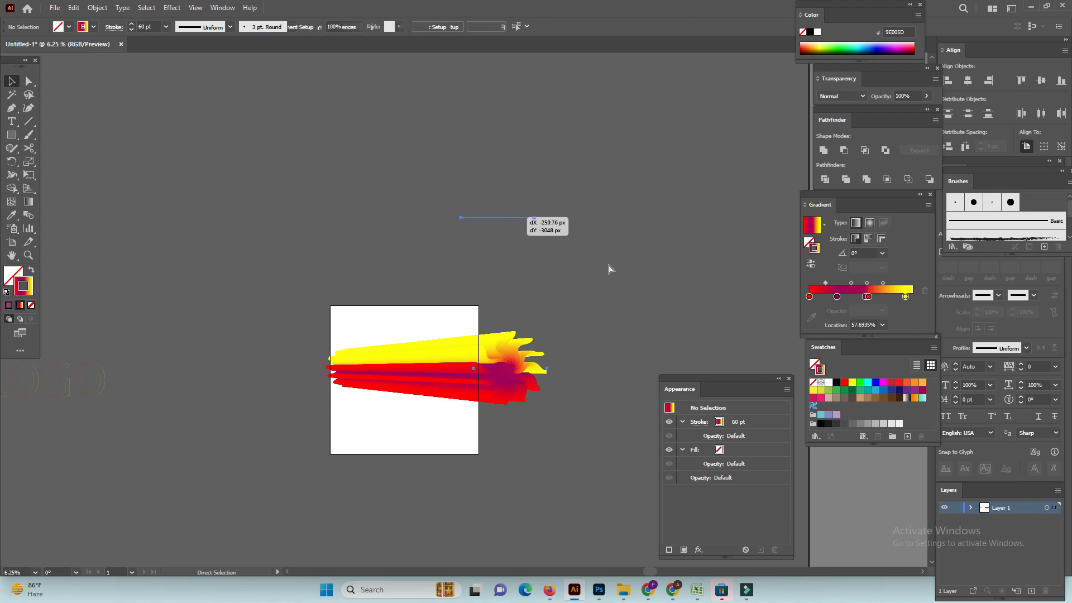
pyautogui.moveTo(602, 267); pyautogui.dragTo(606, 251)
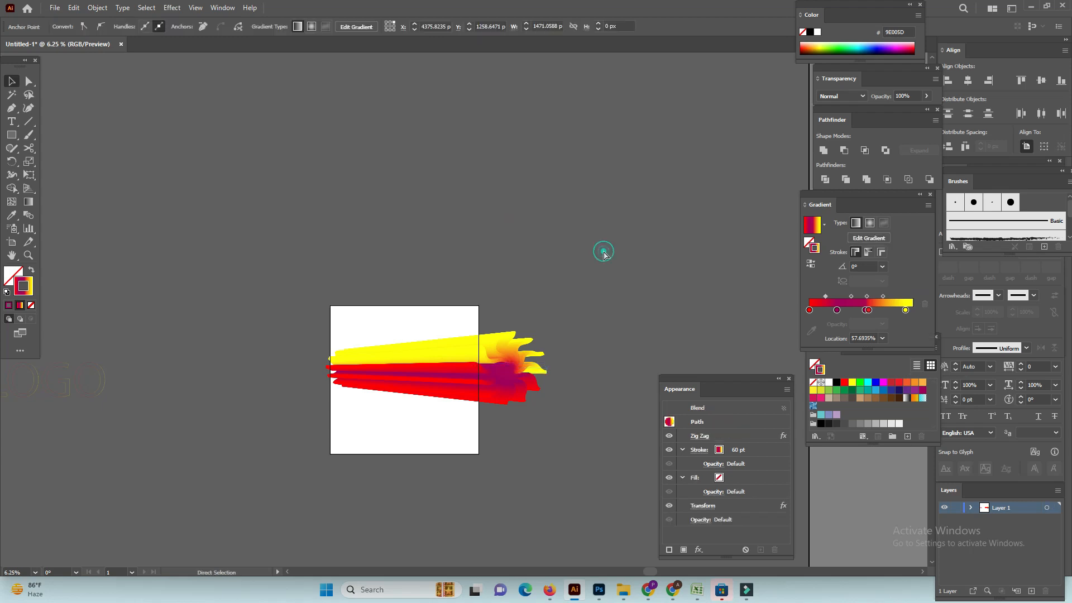
pyautogui.click(445, 371)
pyautogui.moveTo(445, 372); pyautogui.dragTo(553, 364)
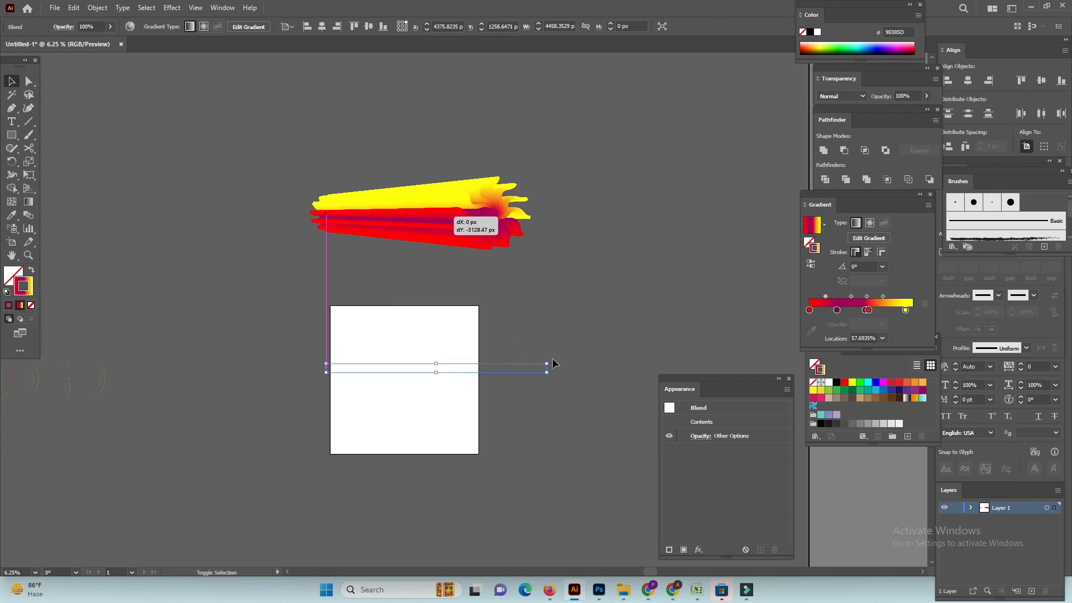
pyautogui.click(589, 287)
# Step: Draw an open, winding curved path with the Pen tool, starting near the artboard's left edge and looping round to the lower middle
pyautogui.moveTo(547, 365); pyautogui.dragTo(481, 258)
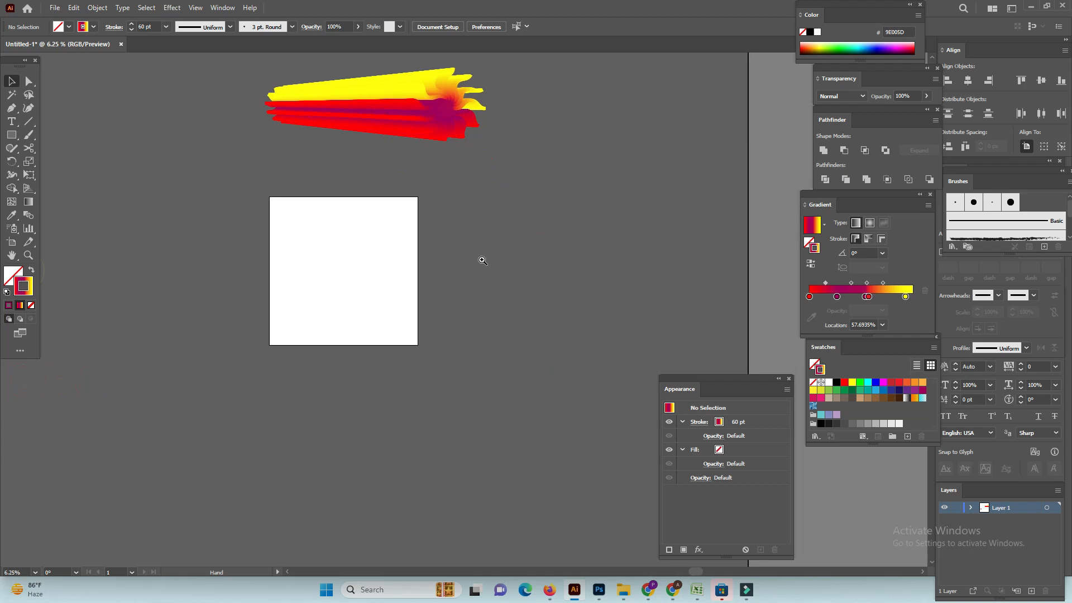
pyautogui.keyDown('ctrl'); pyautogui.click(480, 259); pyautogui.keyUp('ctrl')
pyautogui.moveTo(464, 307); pyautogui.dragTo(435, 239)
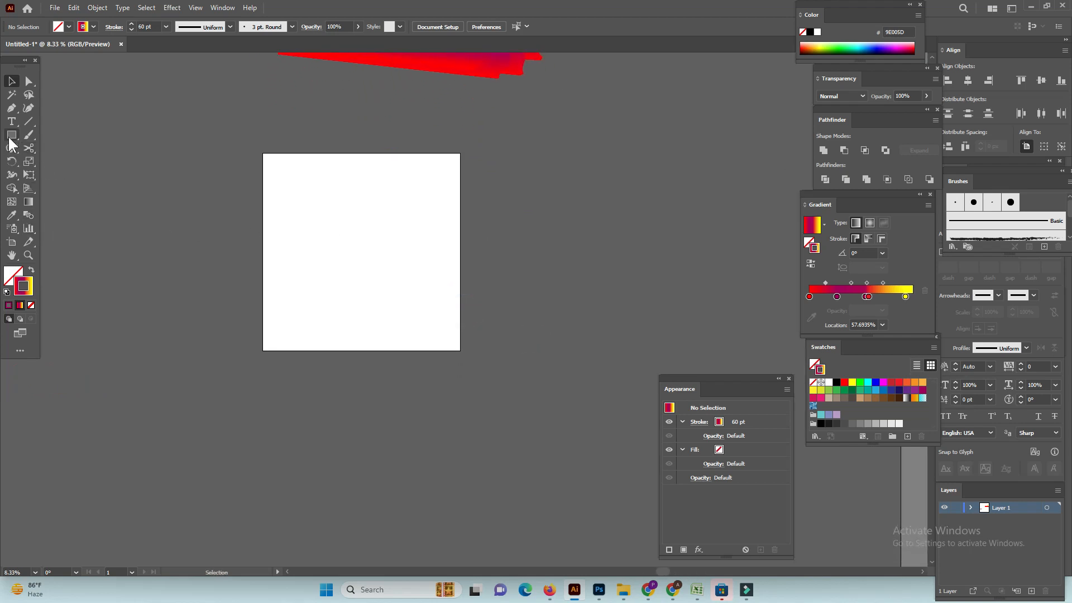
pyautogui.click(11, 107)
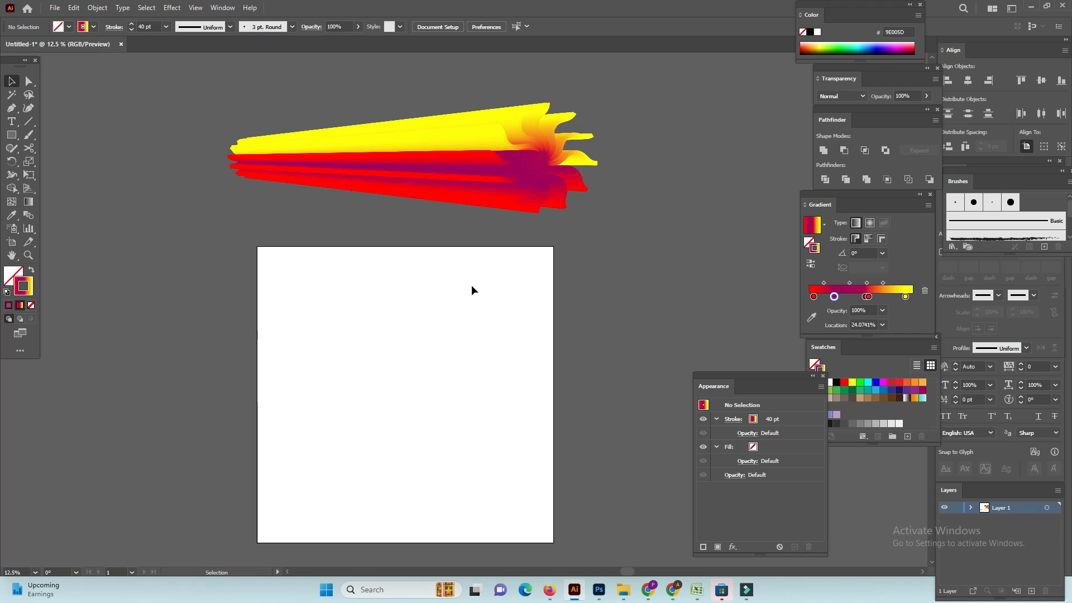
pyautogui.click(12, 109)
pyautogui.moveTo(285, 455); pyautogui.dragTo(258, 425)
pyautogui.moveTo(328, 394); pyautogui.dragTo(388, 422)
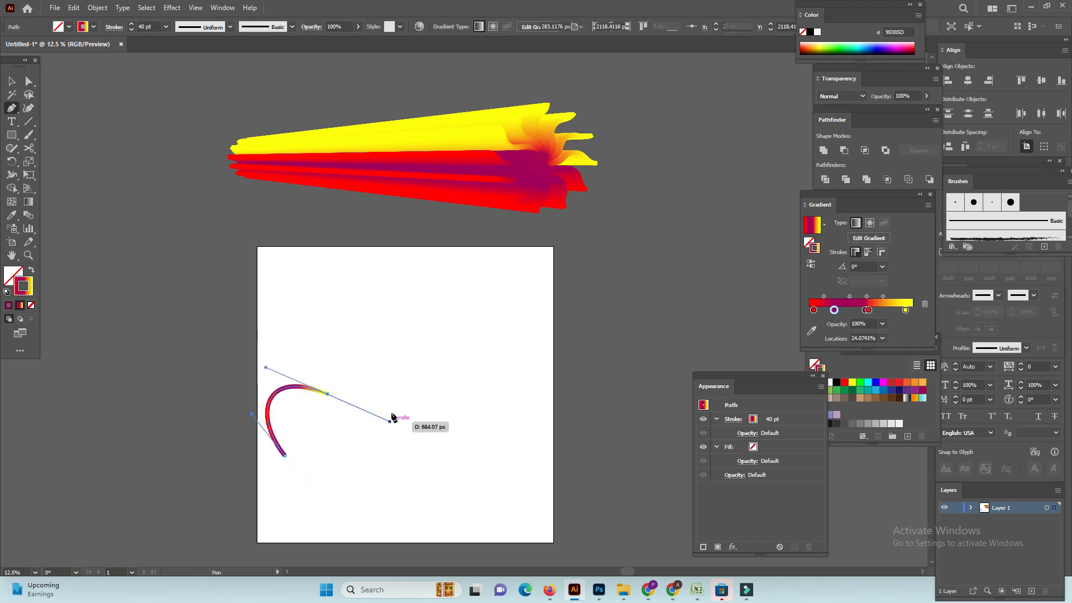
pyautogui.moveTo(407, 363); pyautogui.dragTo(416, 317)
pyautogui.moveTo(475, 427); pyautogui.dragTo(464, 522)
pyautogui.moveTo(345, 502); pyautogui.dragTo(336, 398)
pyautogui.moveTo(402, 456); pyautogui.dragTo(438, 468)
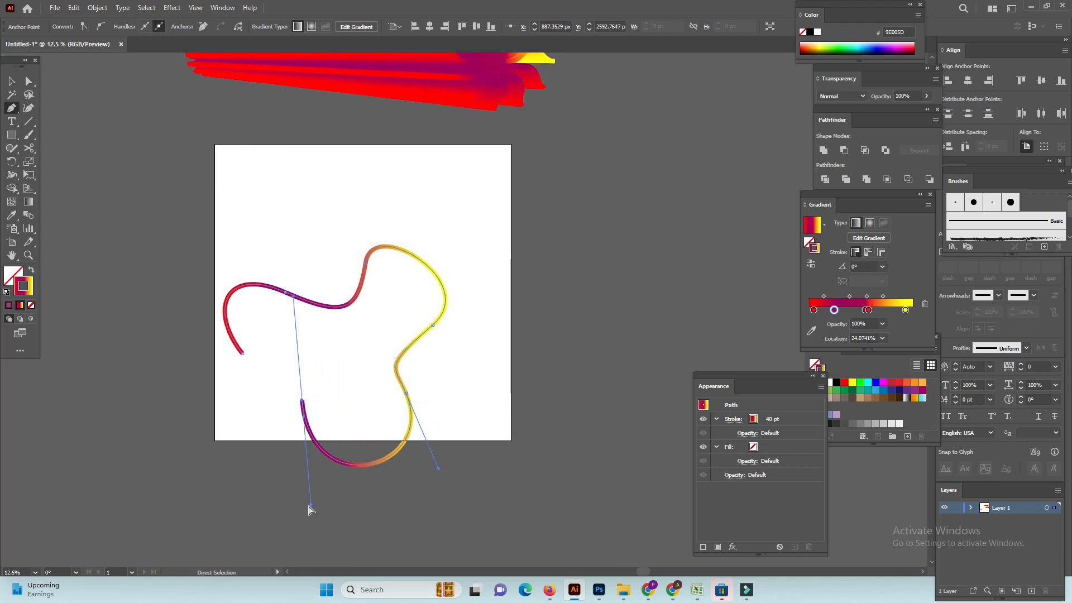
# Step: Reshape the drawn path by adjusting the curve handles at its lower open end and around the upper loop, and deselect it
pyautogui.moveTo(312, 503); pyautogui.dragTo(340, 498)
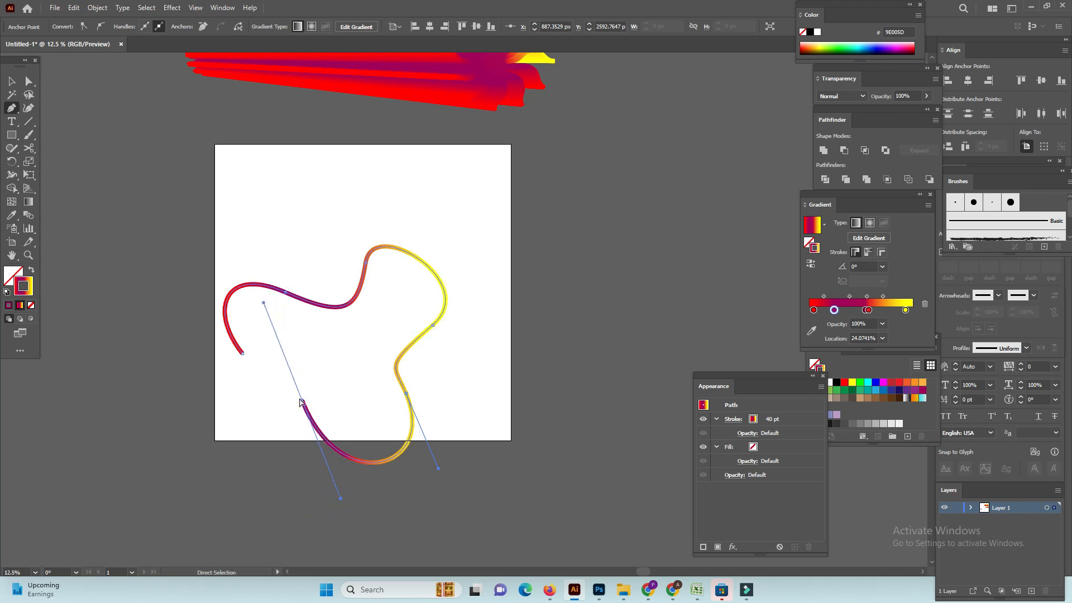
pyautogui.moveTo(466, 307); pyautogui.dragTo(468, 313)
pyautogui.click(429, 260)
pyautogui.moveTo(375, 221); pyautogui.dragTo(410, 216)
pyautogui.moveTo(485, 289)
pyautogui.mouseDown()
pyautogui.moveTo(469, 271)
pyautogui.moveTo(491, 292)
pyautogui.moveTo(504, 287)
pyautogui.mouseUp()
pyautogui.moveTo(508, 327); pyautogui.dragTo(499, 353)
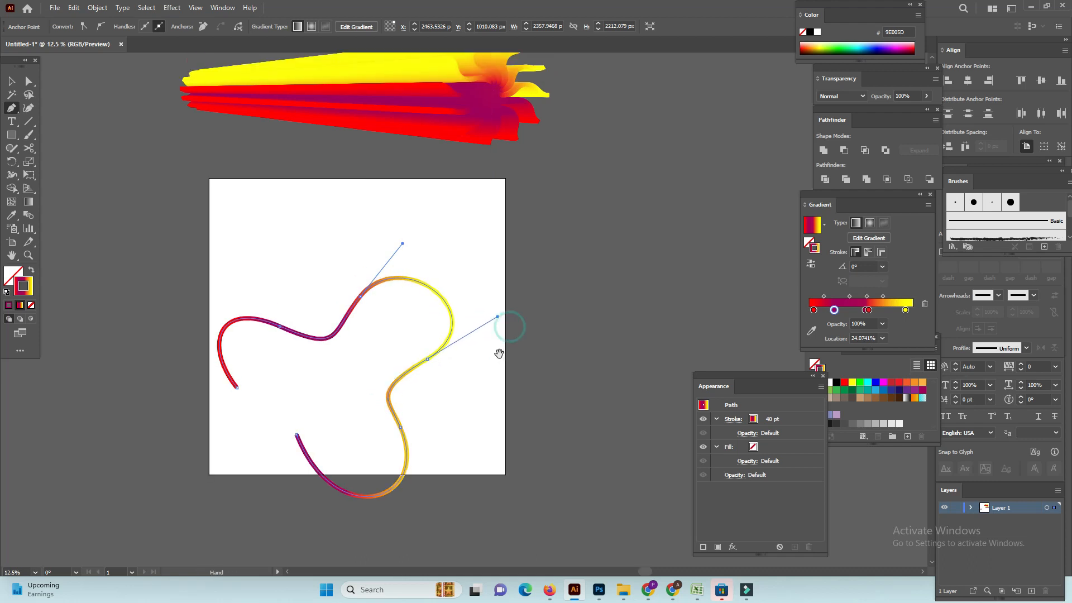
pyautogui.keyDown('ctrl'); pyautogui.click(575, 395); pyautogui.keyUp('ctrl')
# Step: Select both the swirl blend and the curved path and replace the blend's spine with the path
pyautogui.hotkey('ctrl', '-')
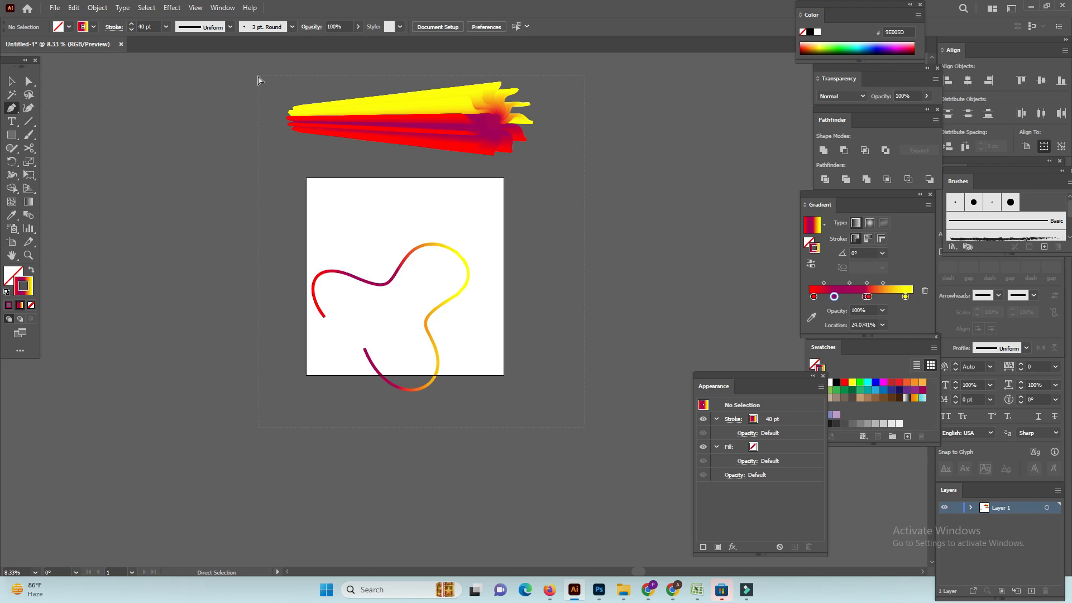
pyautogui.hscroll(2, 379, 106)
pyautogui.scroll(-1, 380, 106)
pyautogui.hotkey('ctrl', 'a')
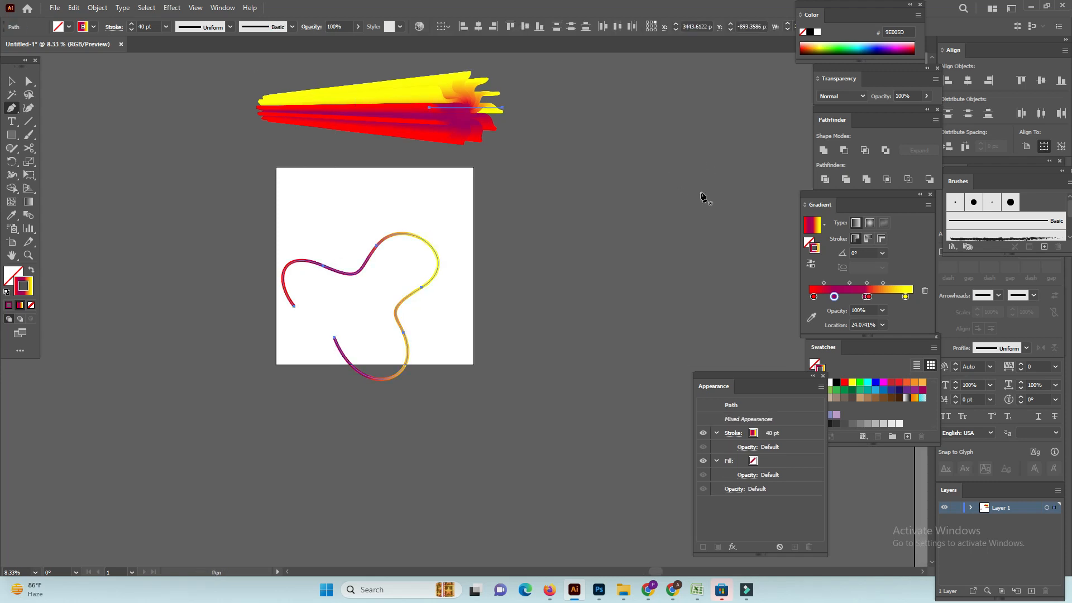
pyautogui.keyDown('ctrl'); pyautogui.click(651, 149); pyautogui.keyUp('ctrl')
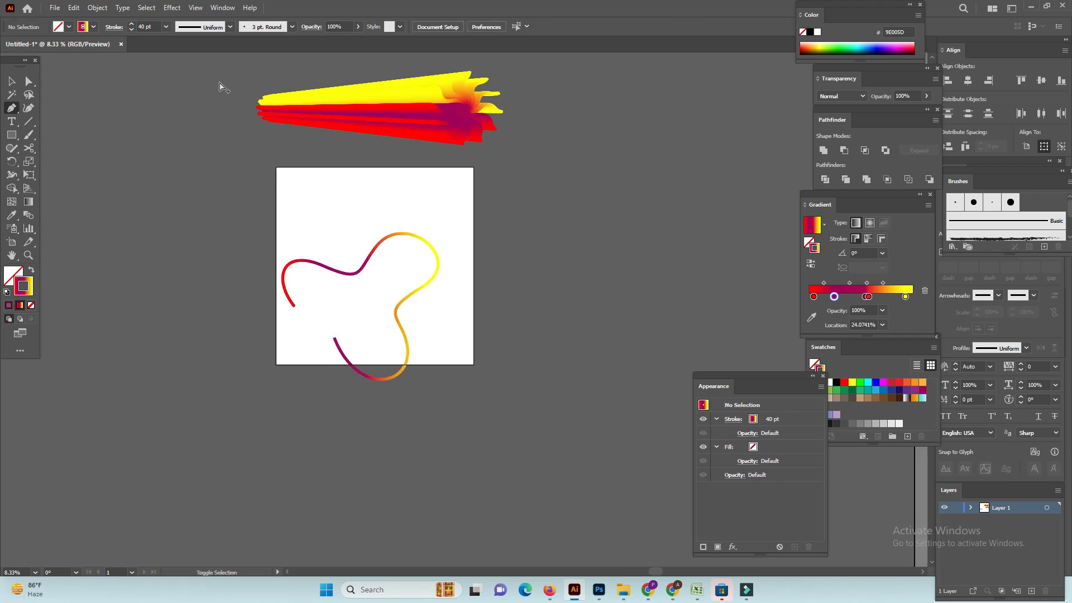
pyautogui.hotkey('ctrl', 'a')
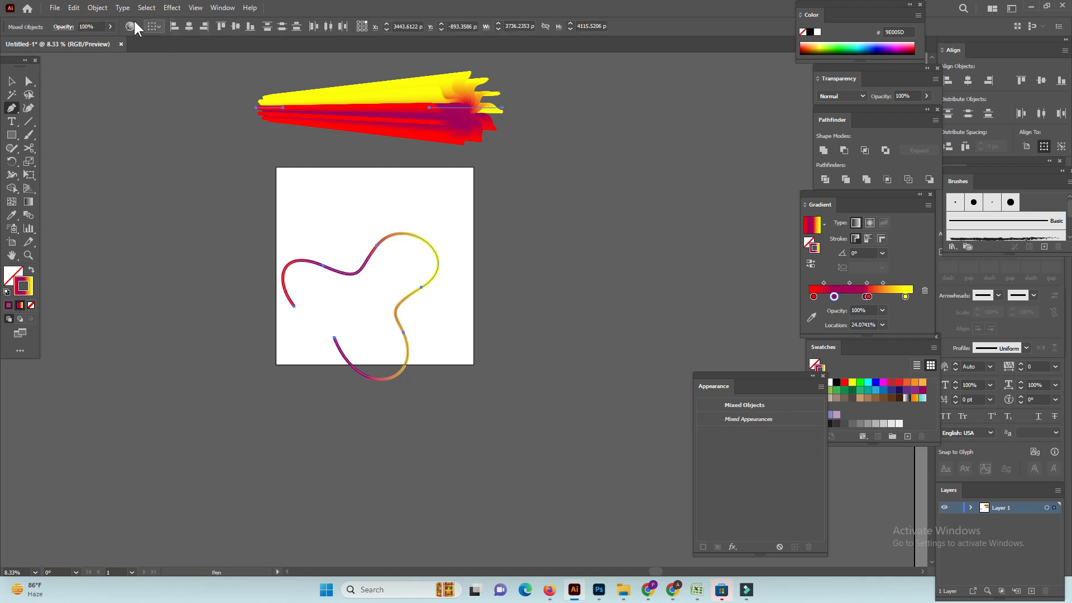
pyautogui.click(97, 9)
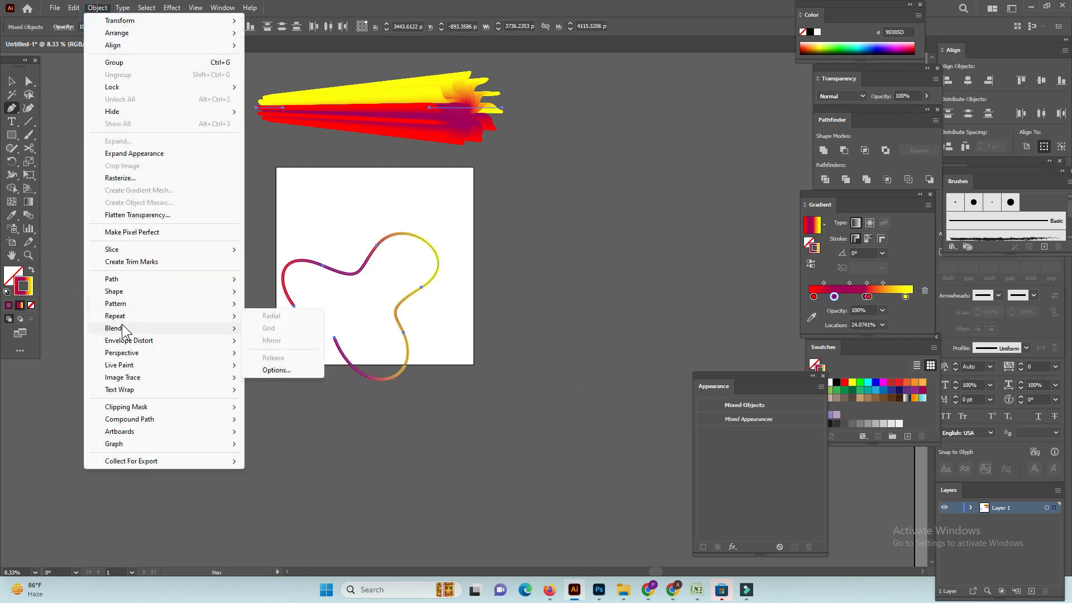
pyautogui.moveTo(123, 329)
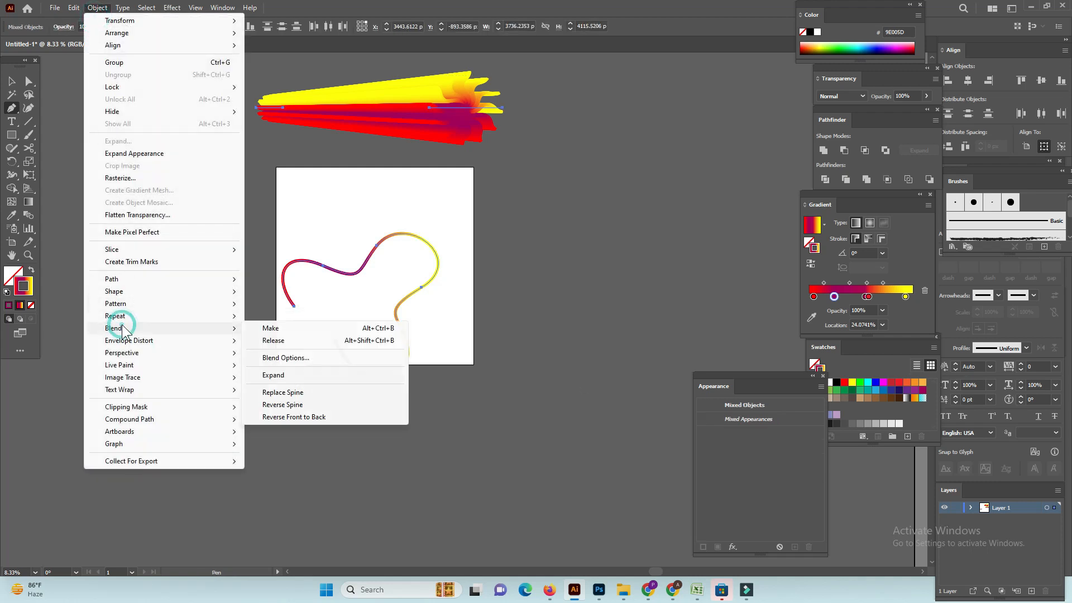
pyautogui.click(289, 391)
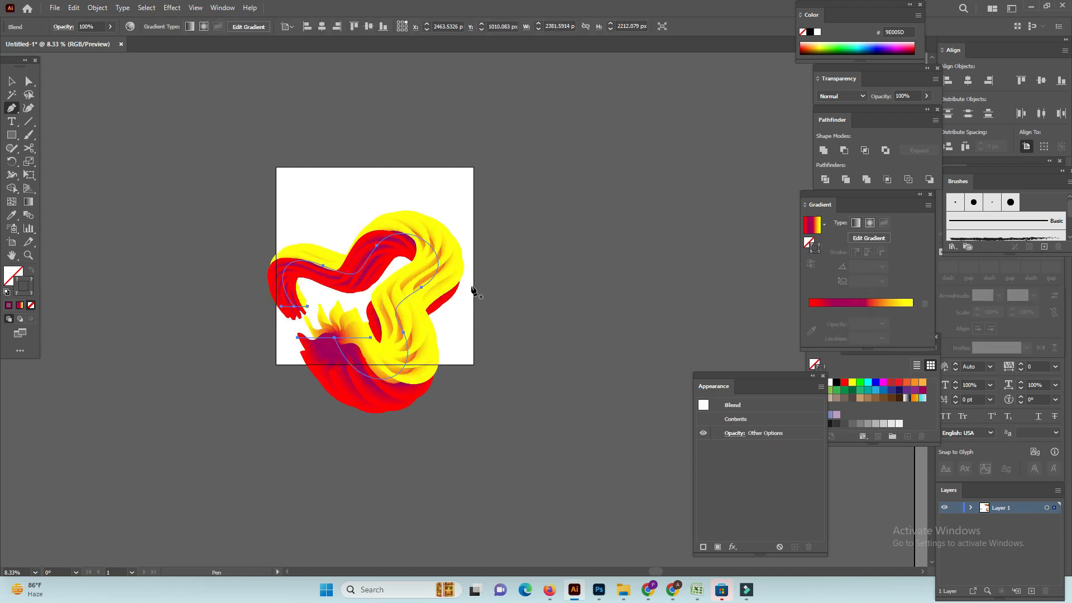
# Step: Reflect the curved blend across the vertical axis and deselect it
pyautogui.rightClick(389, 274)
pyautogui.moveTo(432, 396)
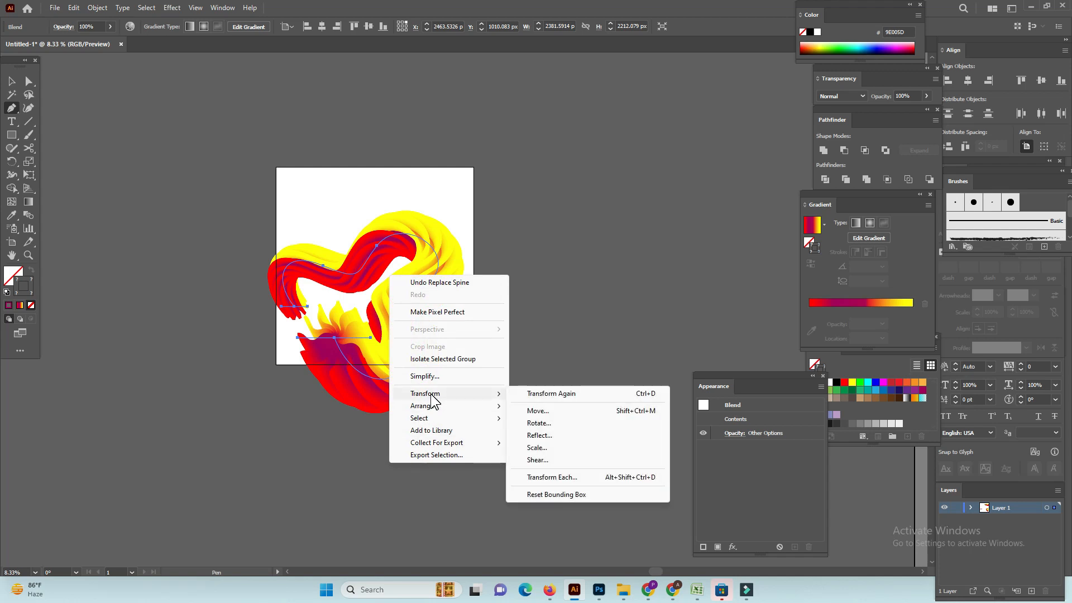
pyautogui.click(551, 436)
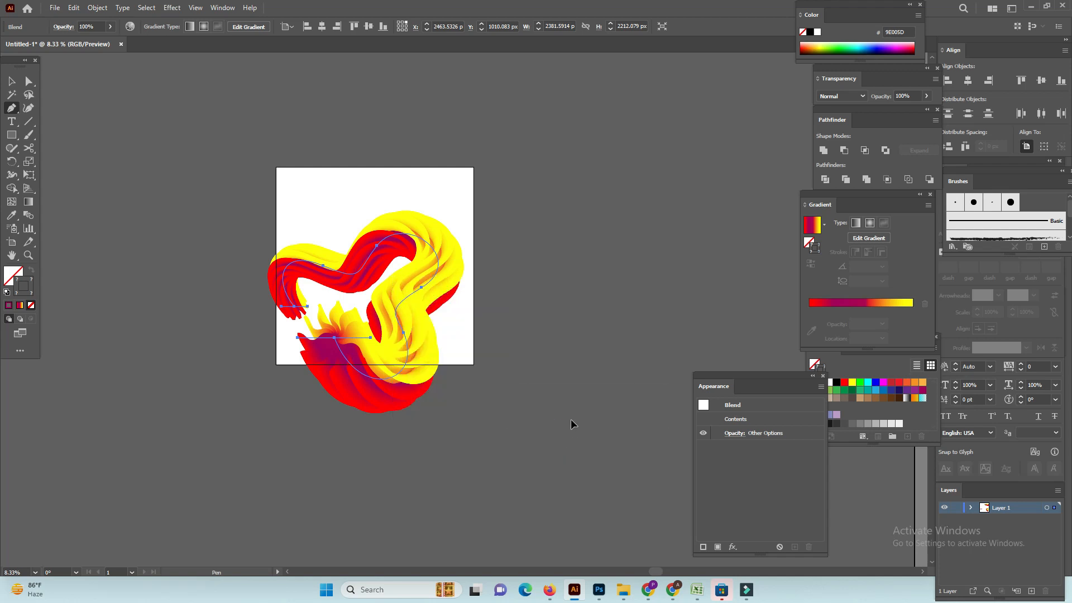
pyautogui.click(841, 269)
pyautogui.keyDown('ctrl'); pyautogui.click(521, 337); pyautogui.keyUp('ctrl')
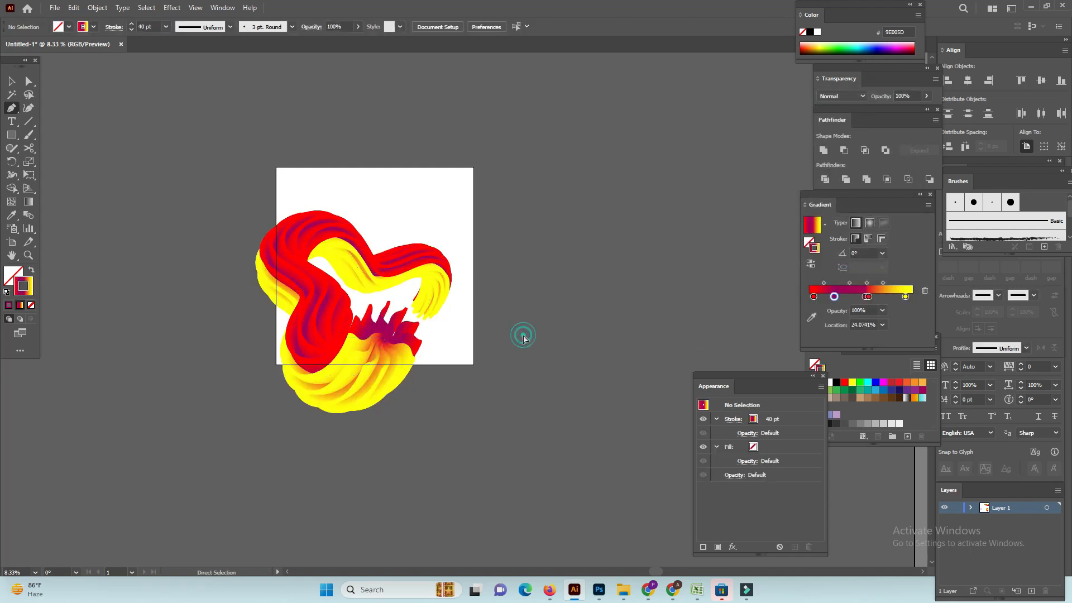
# Step: Try to move only the blend's large end swirl up and to the right
pyautogui.keyDown('ctrl'); pyautogui.click(470, 299); pyautogui.keyUp('ctrl')
pyautogui.moveTo(470, 299); pyautogui.dragTo(514, 291)
pyautogui.moveTo(380, 336); pyautogui.dragTo(438, 286)
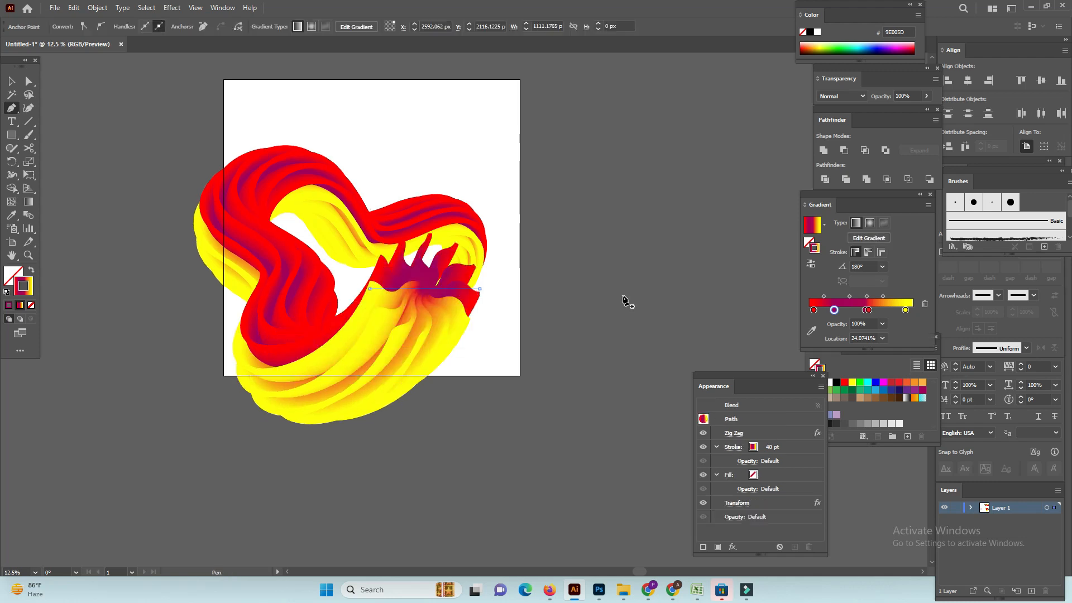
pyautogui.press('ctrl')
pyautogui.keyDown('ctrl'); pyautogui.click(598, 288); pyautogui.keyUp('ctrl')
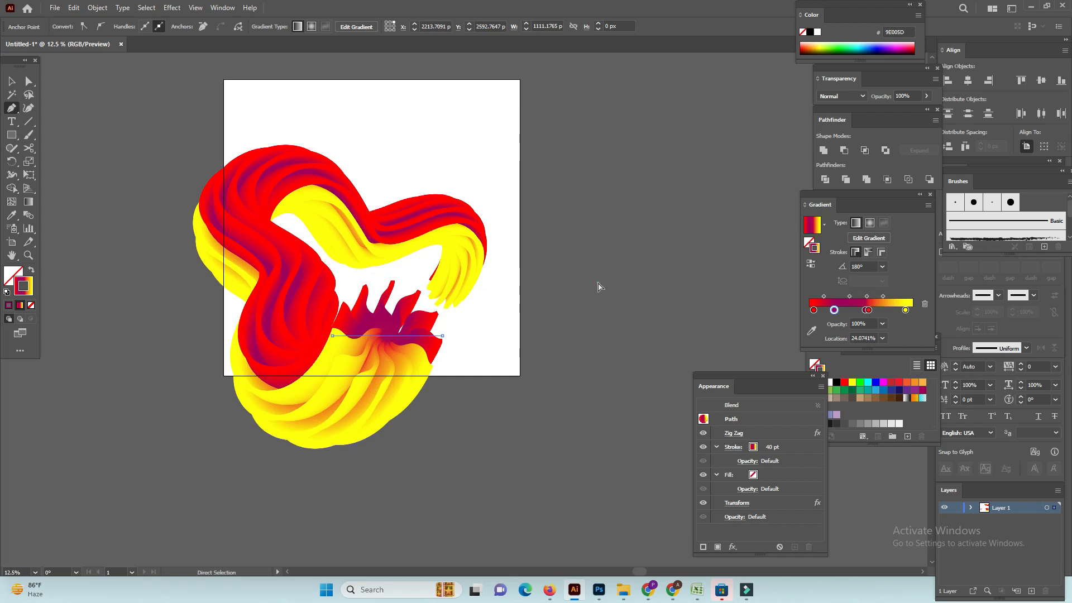
# Step: Select the whole blend and move it about 385 px right and 694 px up onto the artboard
pyautogui.moveTo(158, 115); pyautogui.dragTo(567, 495)
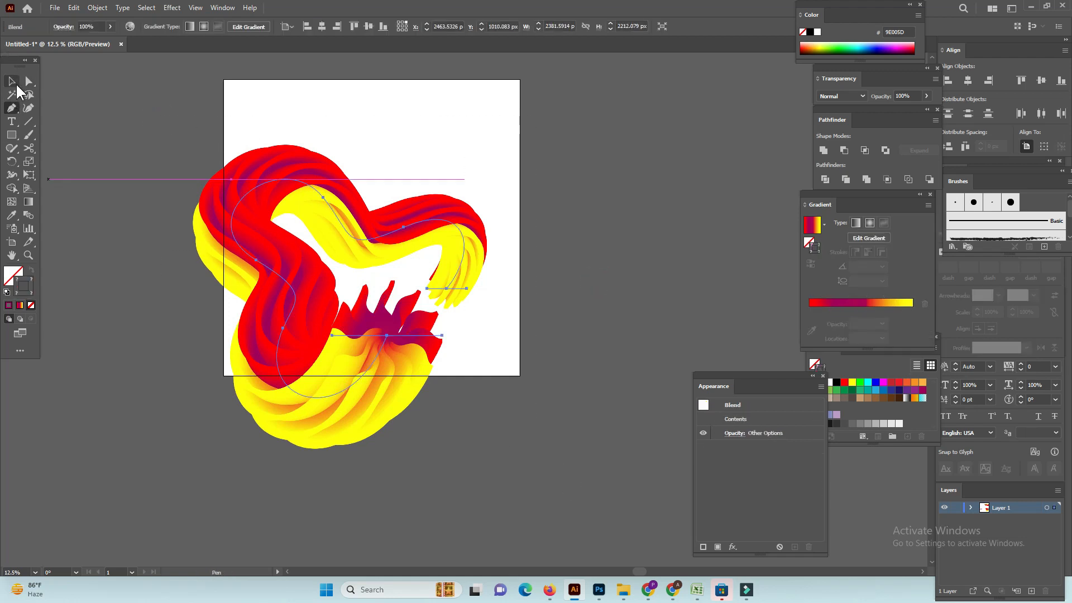
pyautogui.click(12, 81)
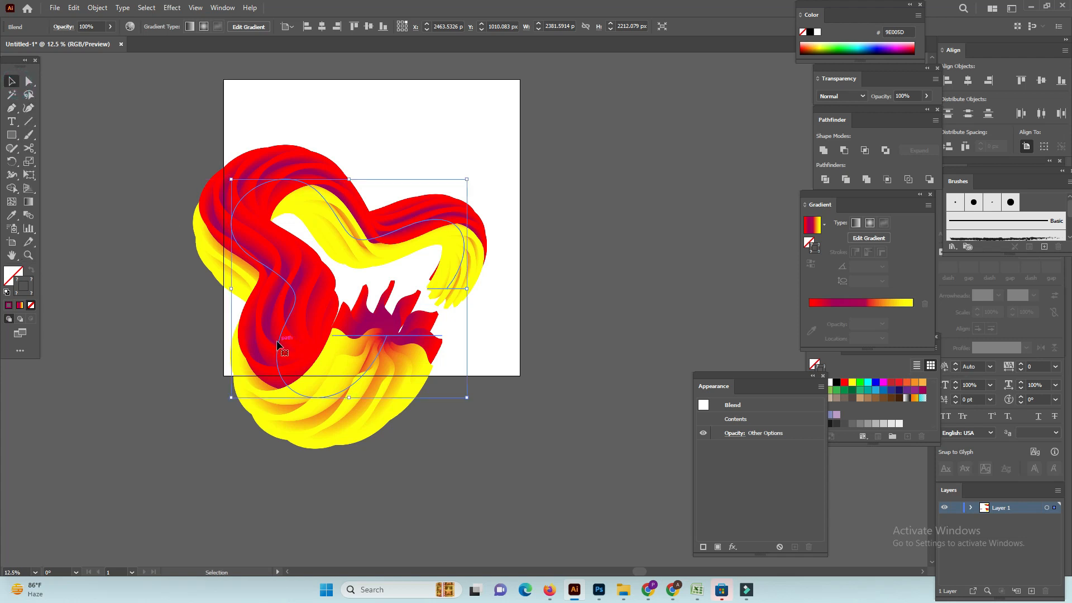
pyautogui.moveTo(277, 343); pyautogui.dragTo(336, 288)
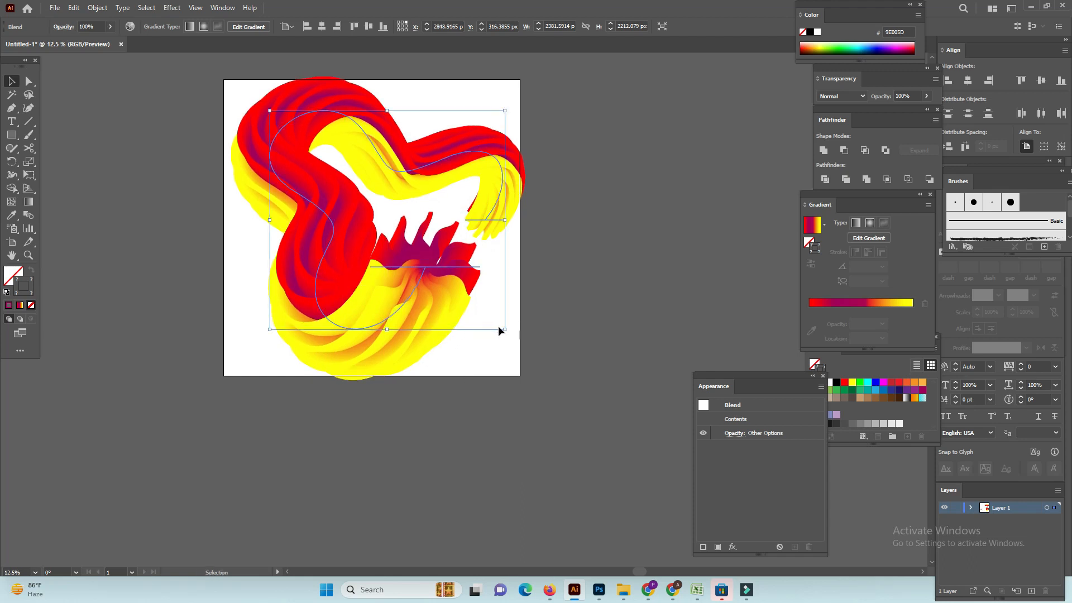
# Step: Scale the blend down slightly and nudge it left so it sits inside the artboard, leaving it deselected
pyautogui.moveTo(504, 328); pyautogui.dragTo(501, 326)
pyautogui.click(545, 286)
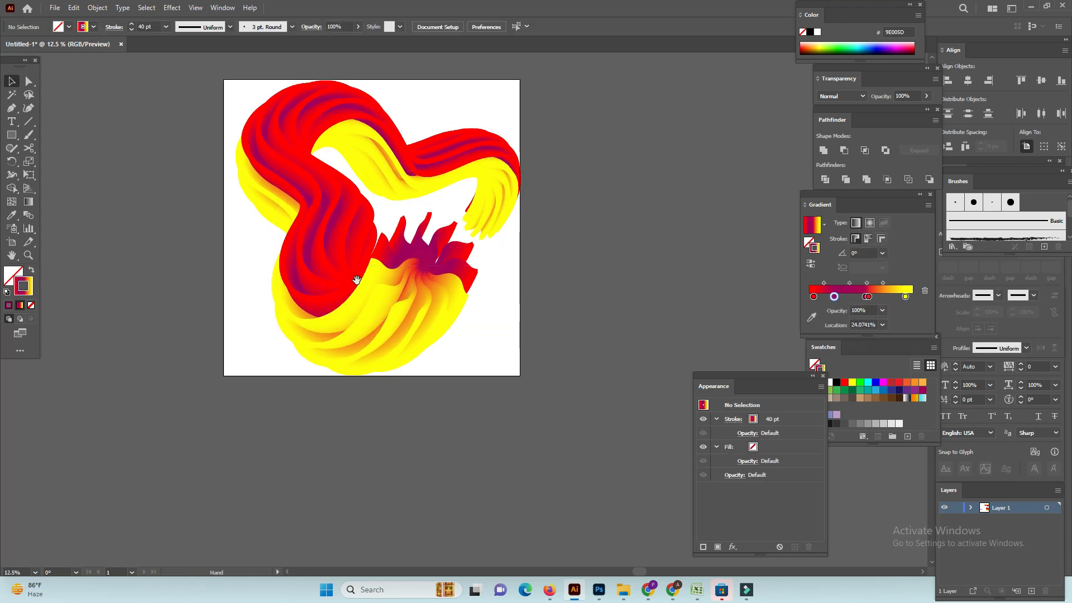
pyautogui.moveTo(355, 283); pyautogui.dragTo(351, 283)
pyautogui.click(526, 278)
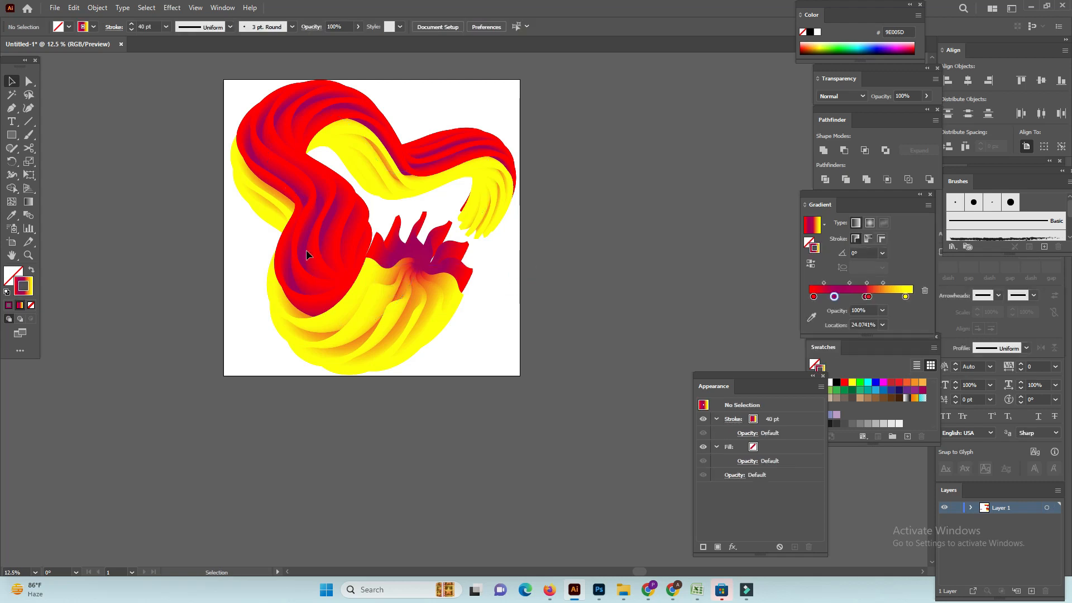
# Step: Add a 3000 × 3000 px rectangle with a black fill and no stroke
pyautogui.click(11, 134)
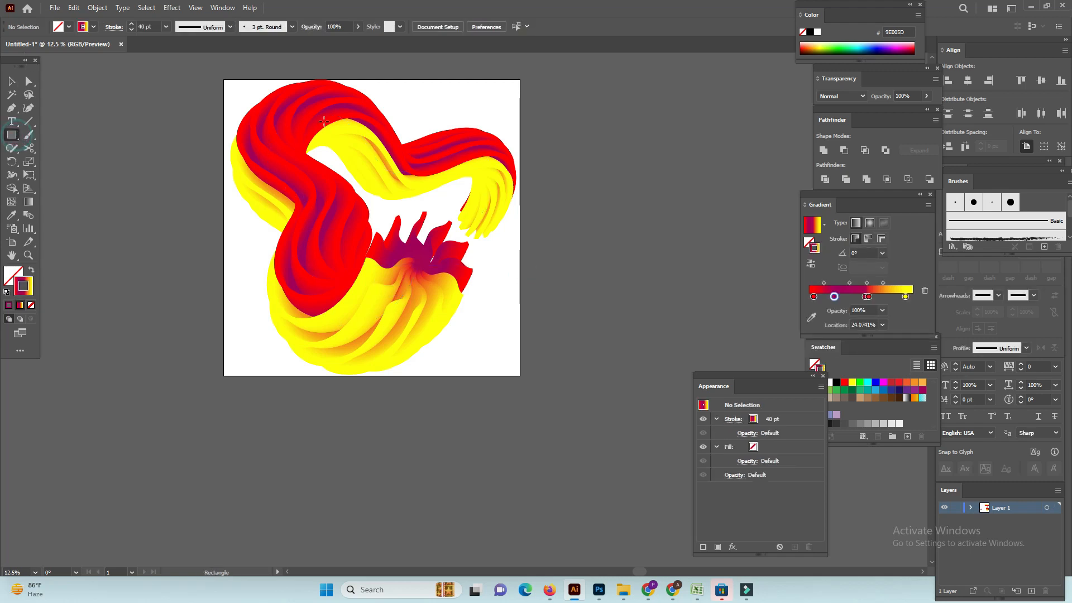
pyautogui.click(246, 92)
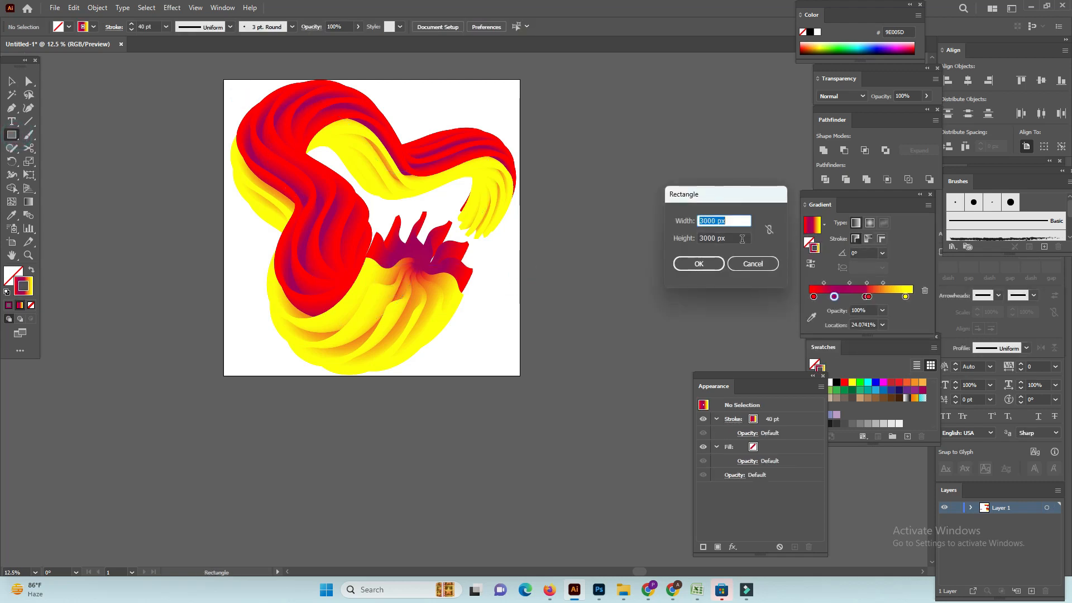
pyautogui.click(716, 259)
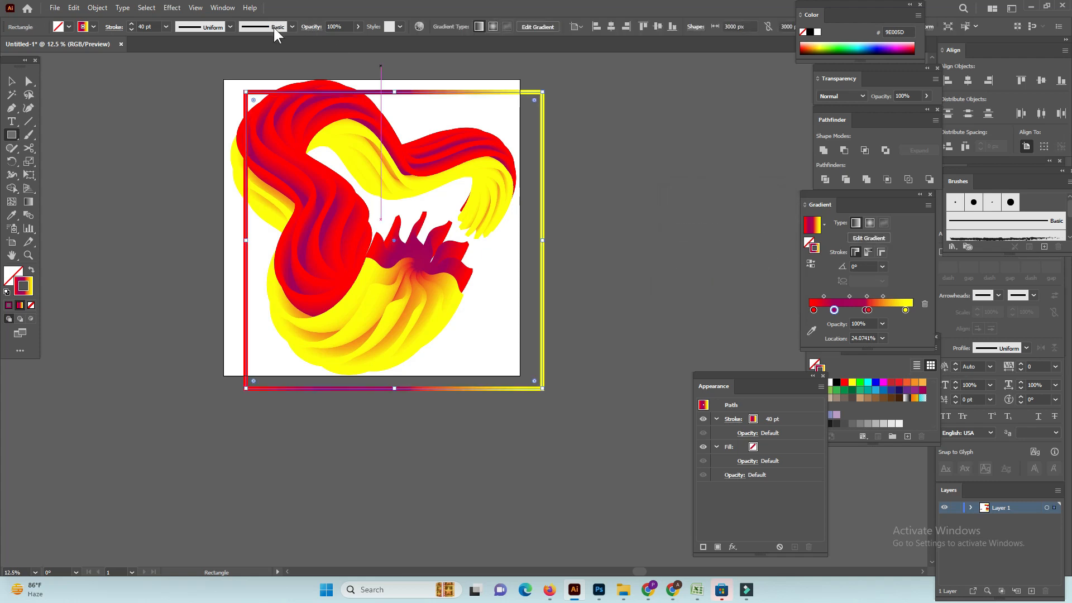
pyautogui.click(7, 292)
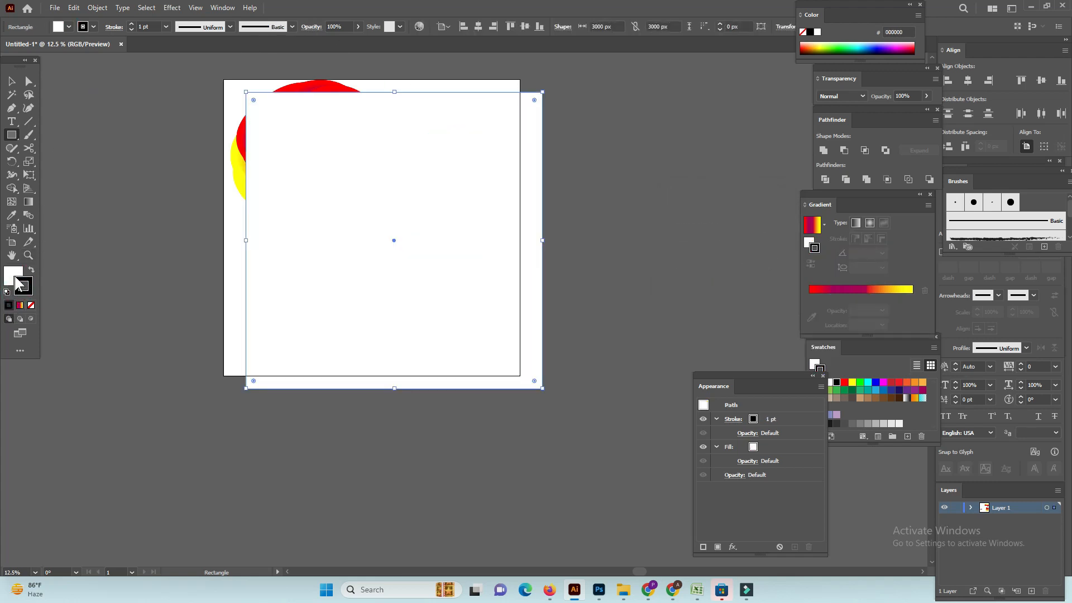
pyautogui.click(31, 305)
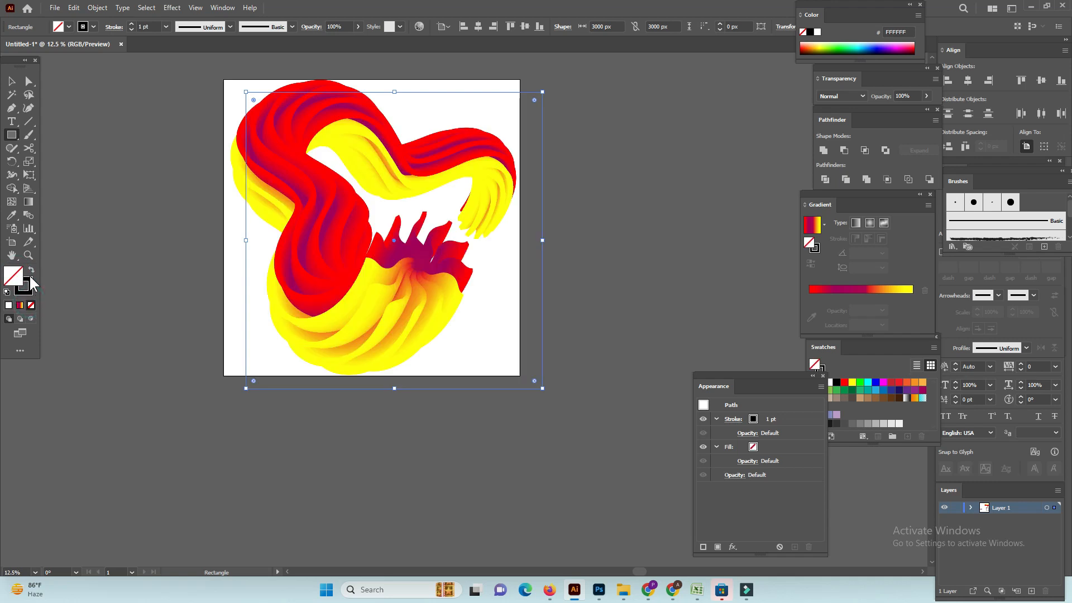
pyautogui.click(31, 270)
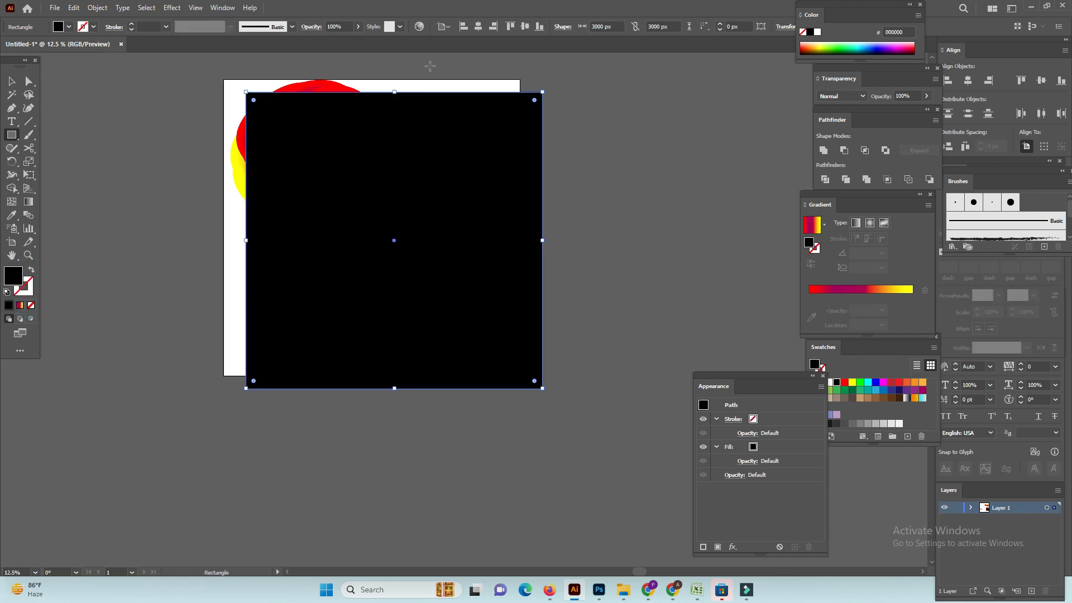
# Step: Centre the black rectangle horizontally and vertically on the artboard and place it behind the blend
pyautogui.click(479, 27)
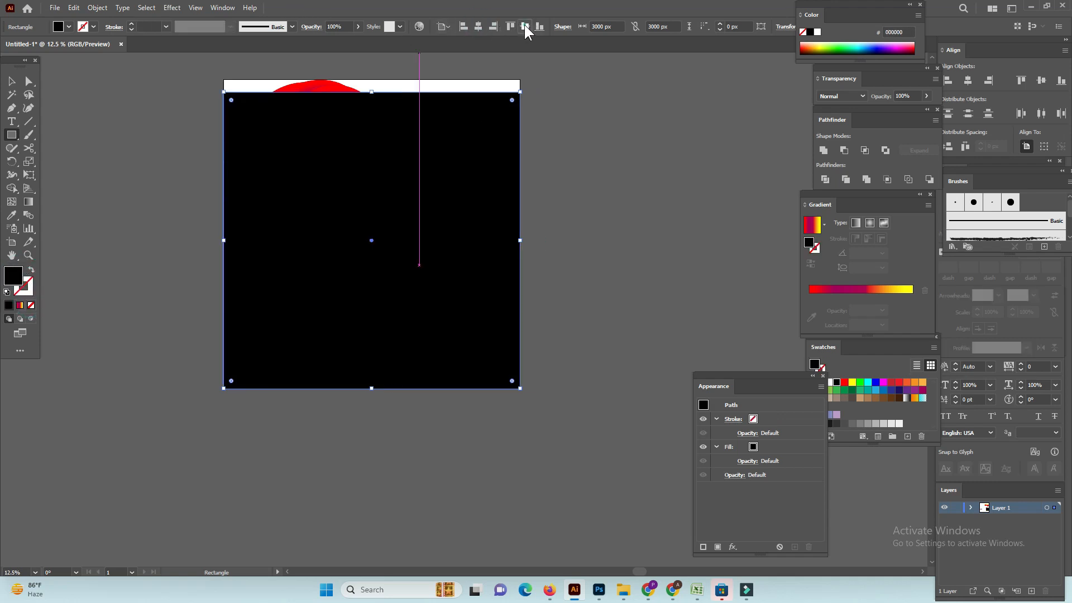
pyautogui.click(524, 27)
pyautogui.press('Delete')
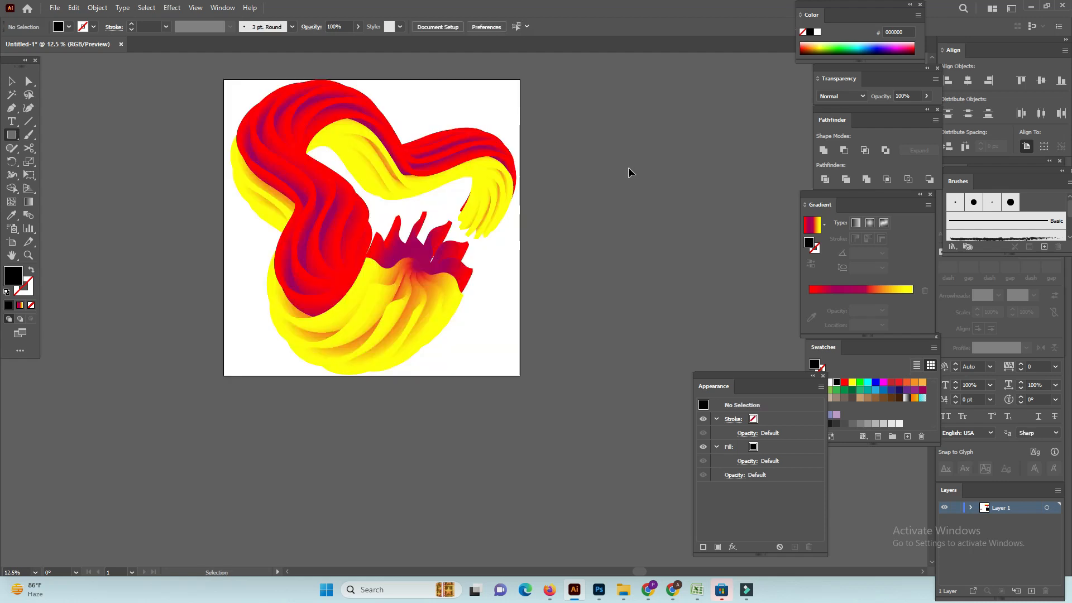
pyautogui.hotkey('ctrl', 'b')
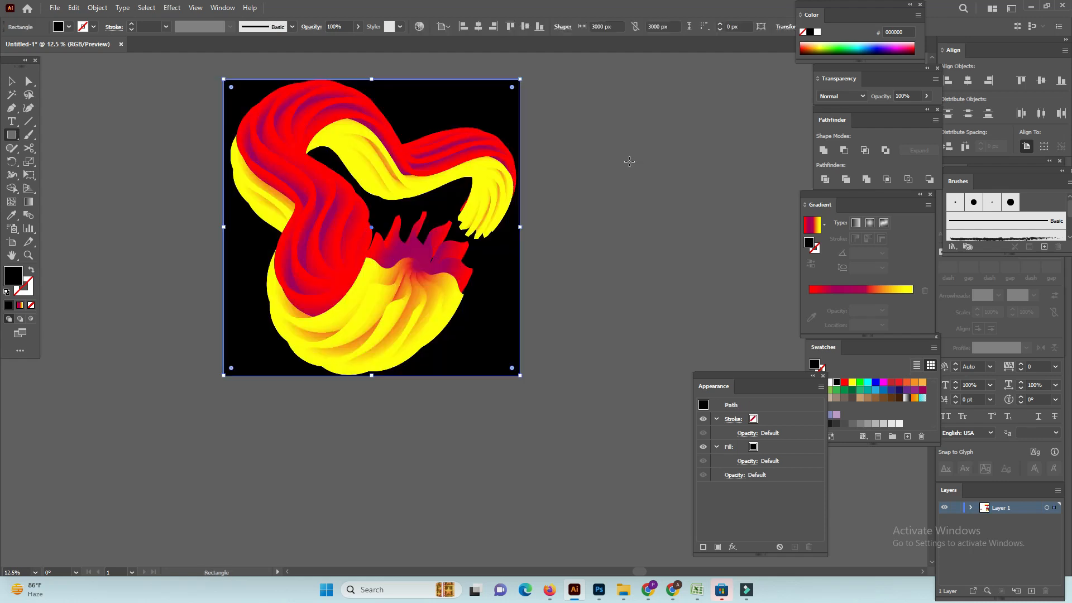